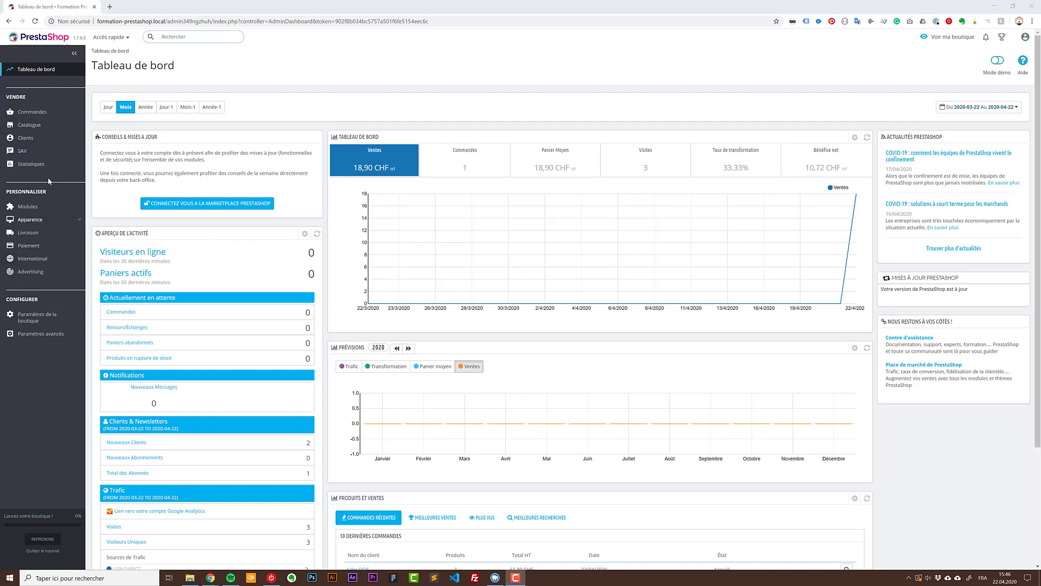
Step: Review the orders list (Commandes) and the invoice page (Factures), including its invoice options
{"action": "left_click", "coordinate": [32, 127]}
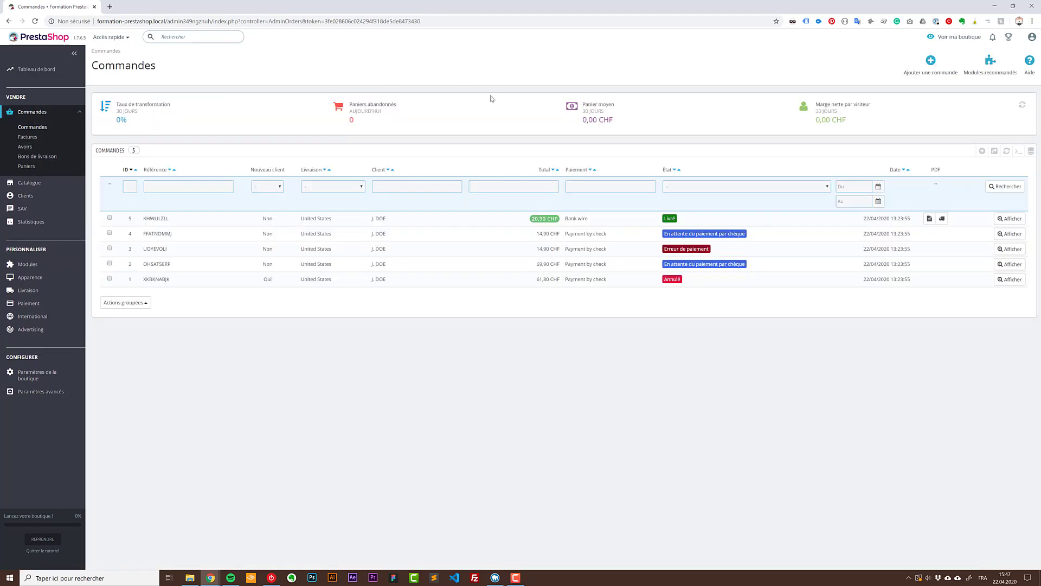
{"action": "left_click", "coordinate": [20, 138]}
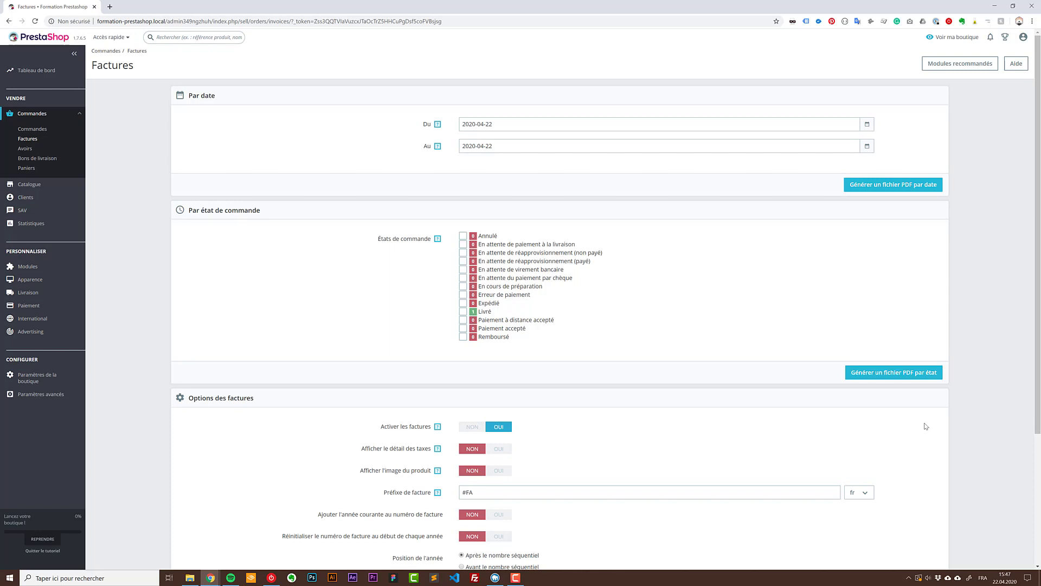
{"action": "scroll", "coordinate": [927, 427], "scroll_direction": "down", "scroll_amount": 3}
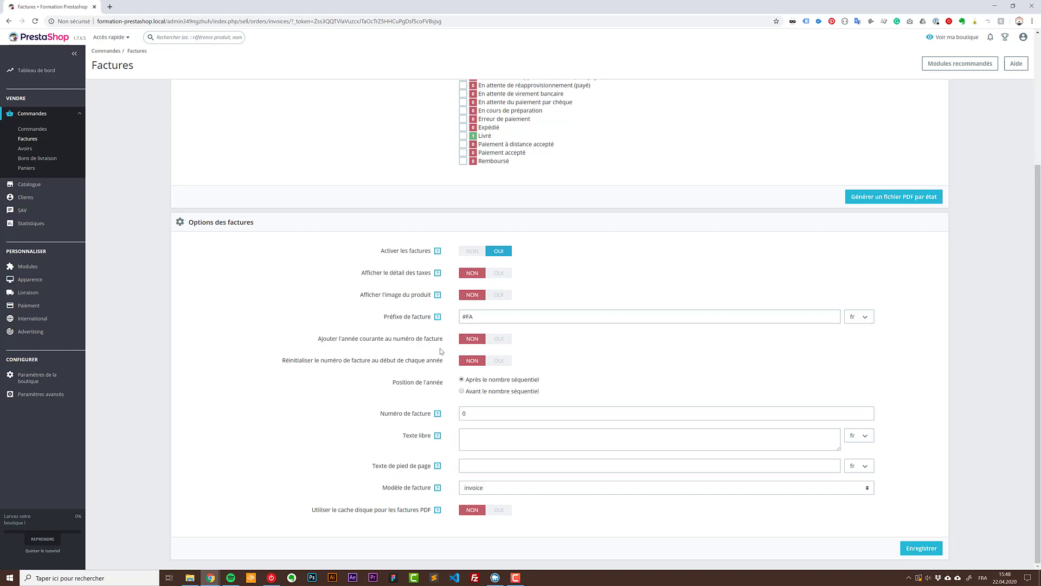
Step: Look through the credit slips (Avoirs), the delivery slip prefix option (Bons de livraison) and the shopping carts (Paniers)
{"action": "left_click", "coordinate": [25, 148]}
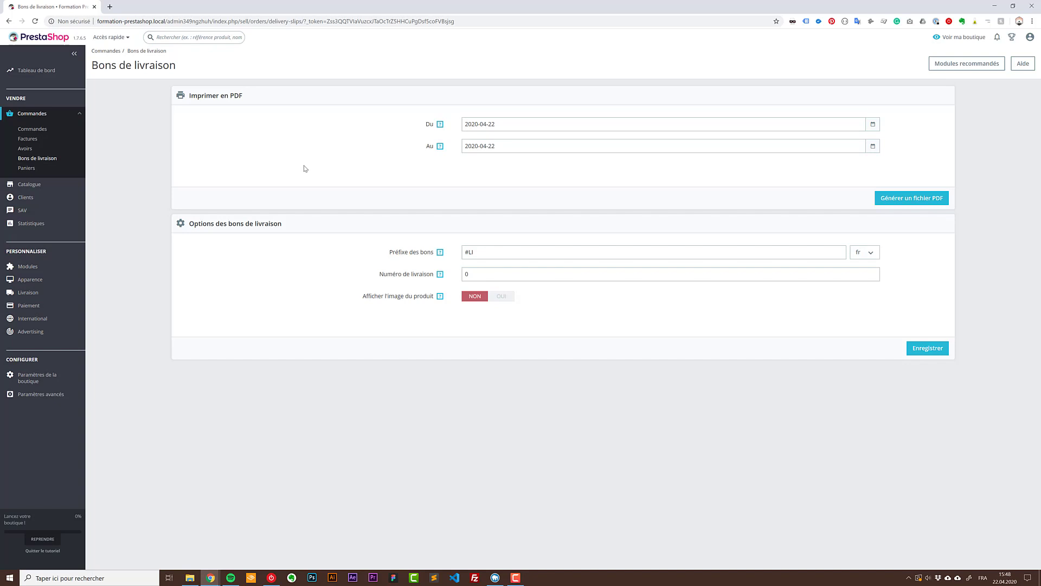
{"action": "triple_click", "coordinate": [495, 252]}
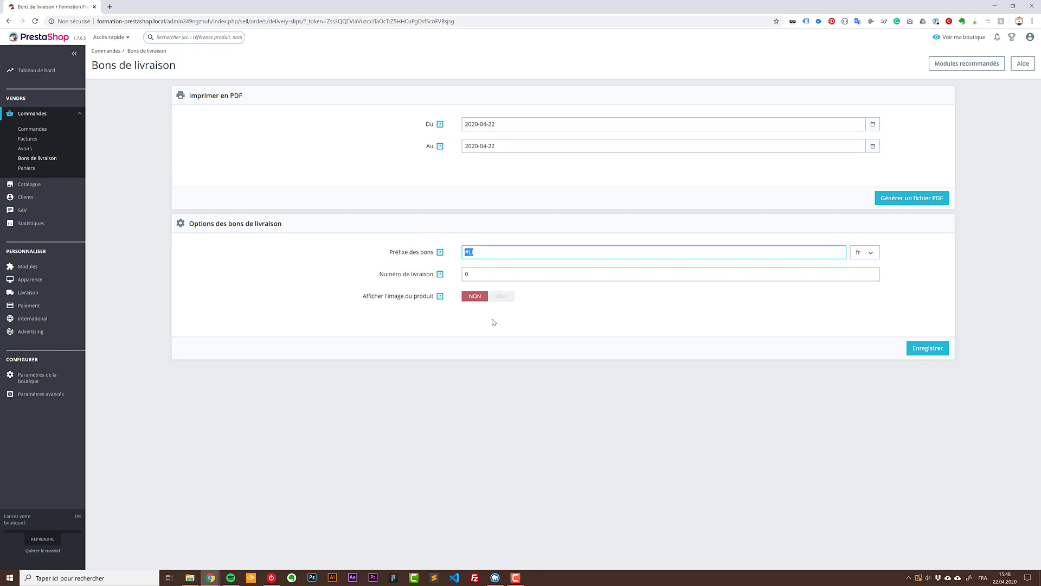
{"action": "left_click", "coordinate": [26, 168]}
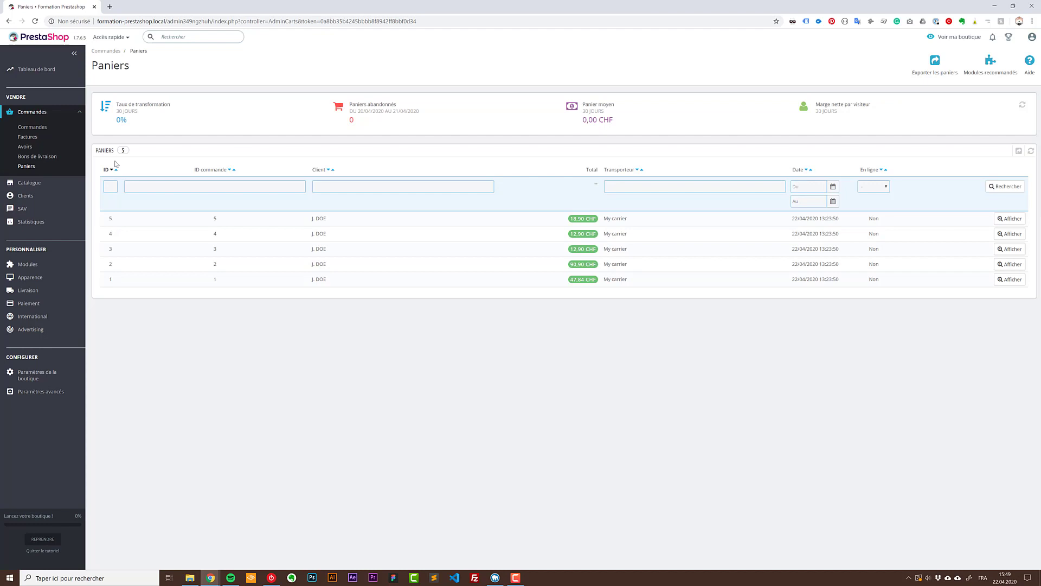
Step: View the catalogue's product list (Produits) and its category list (Catégories)
{"action": "mouse_move", "coordinate": [48, 184]}
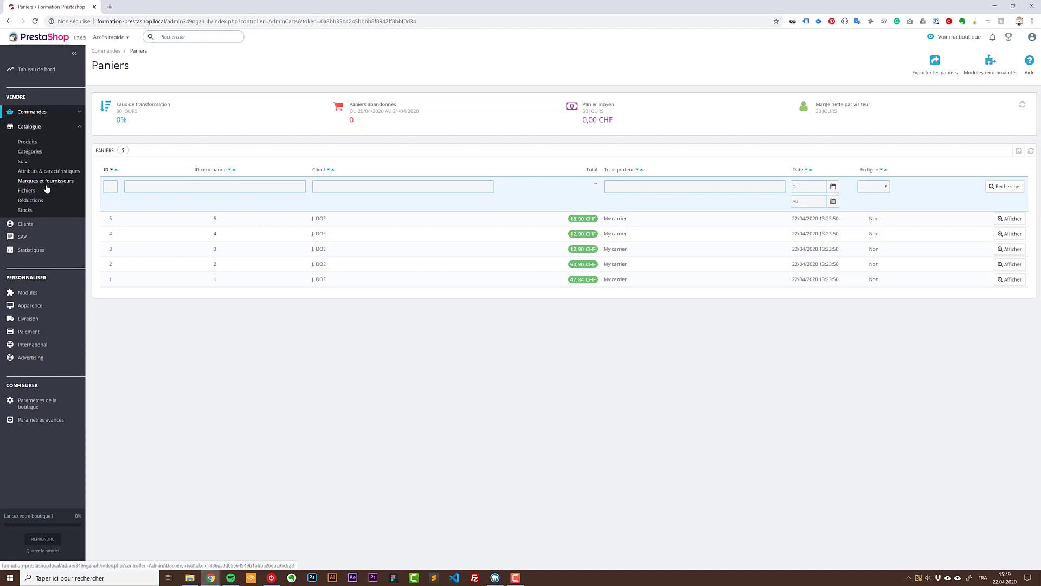
{"action": "left_click", "coordinate": [28, 140]}
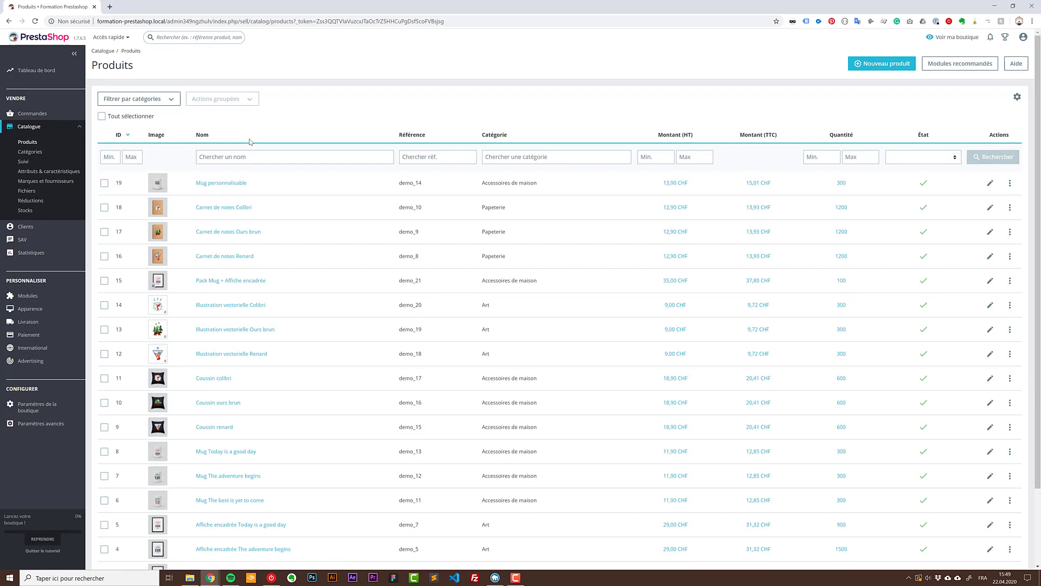
{"action": "left_click", "coordinate": [47, 153]}
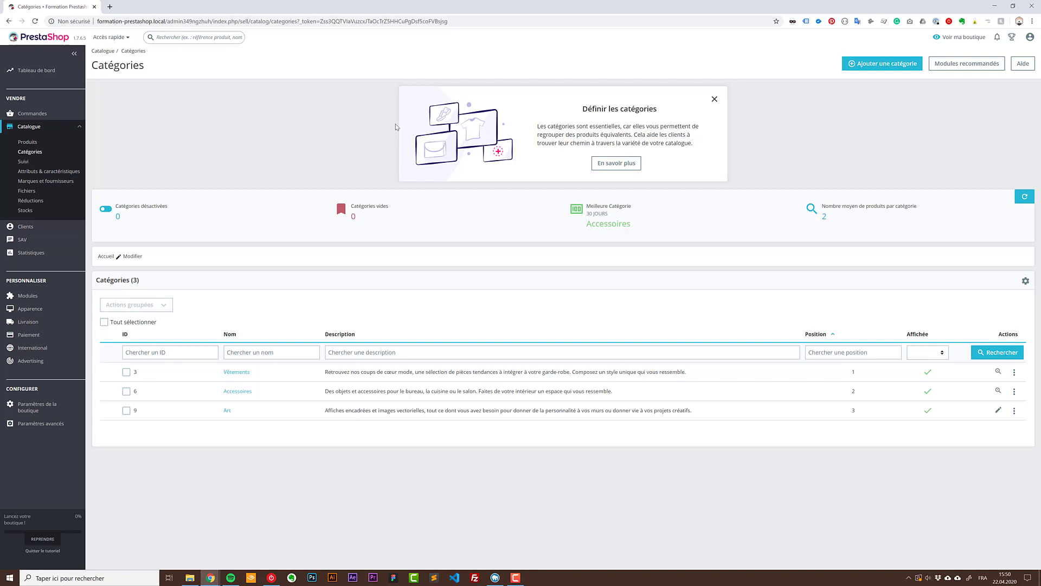
Step: Examine the catalogue monitoring page (Suivi), from the empty categories down to the products without image or description
{"action": "left_click", "coordinate": [24, 161]}
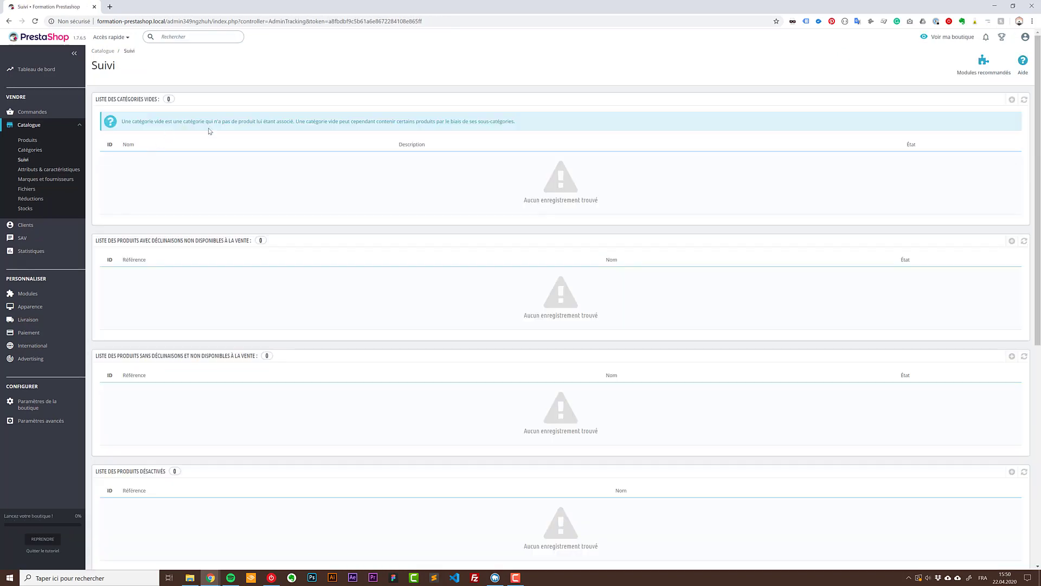
{"action": "scroll", "coordinate": [268, 146], "scroll_direction": "down", "scroll_amount": 1}
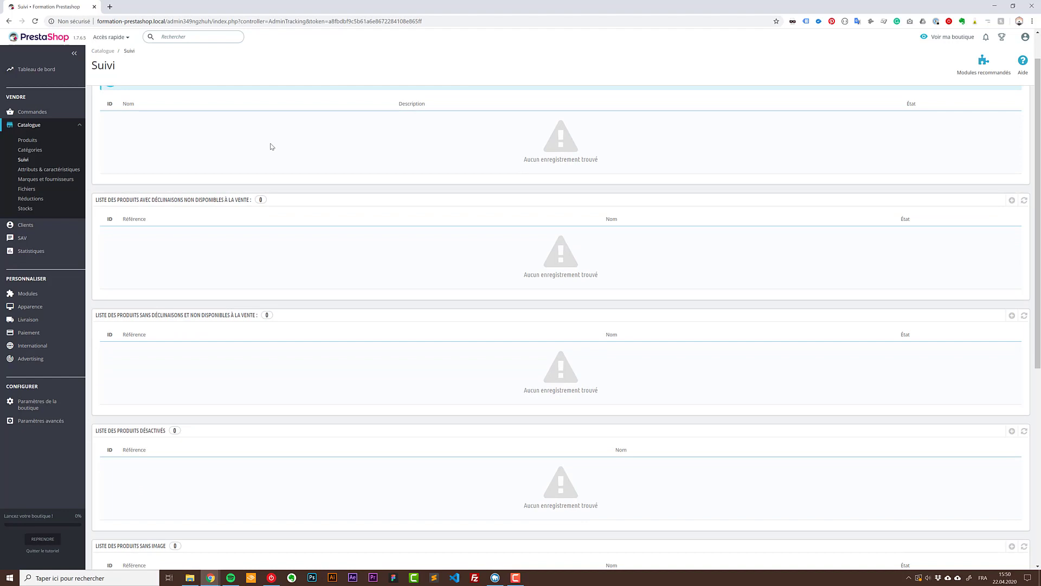
{"action": "scroll", "coordinate": [271, 147], "scroll_direction": "down", "scroll_amount": 1}
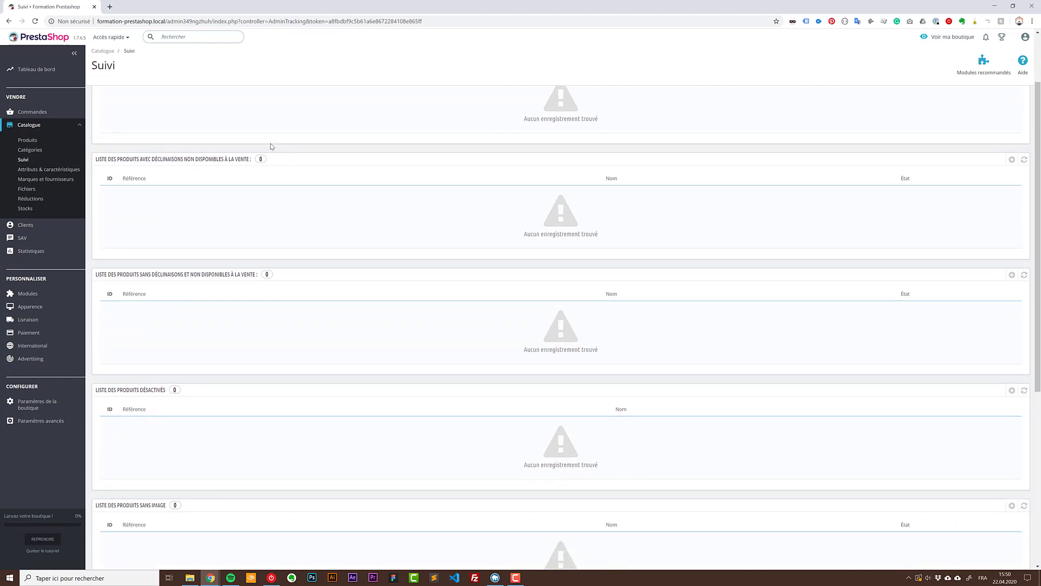
{"action": "scroll", "coordinate": [272, 146], "scroll_direction": "down", "scroll_amount": 2}
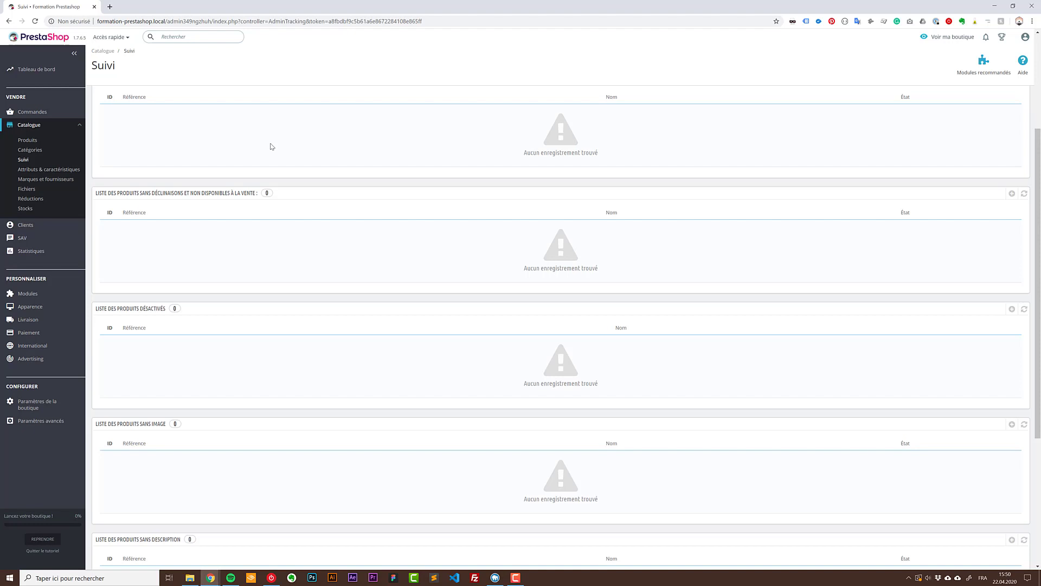
Step: Review the product attributes and features (Attributs & caractéristiques), along with the brands and suppliers (Marques et fournisseurs)
{"action": "left_click", "coordinate": [70, 169]}
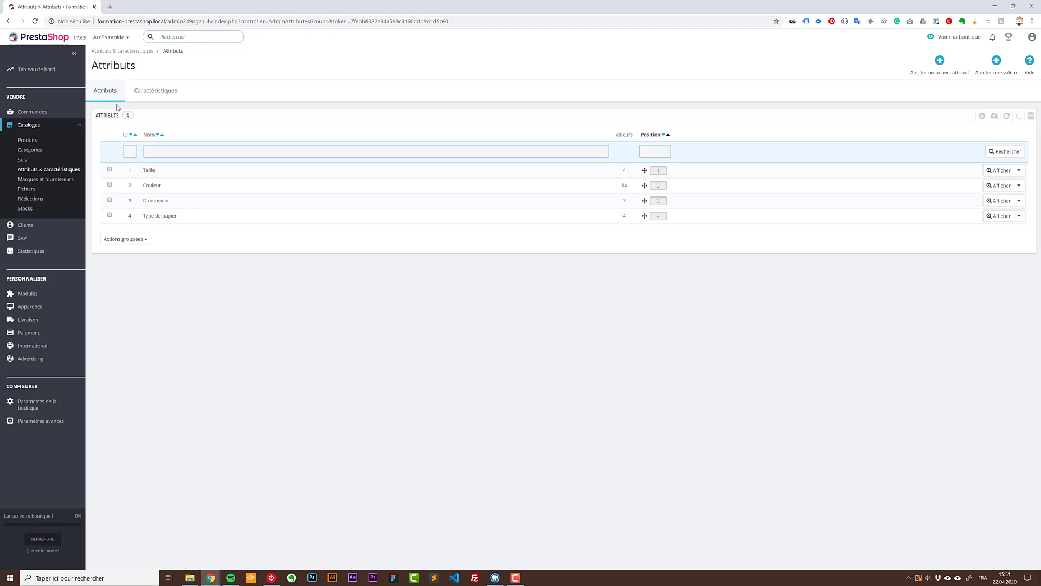
{"action": "left_click", "coordinate": [163, 90]}
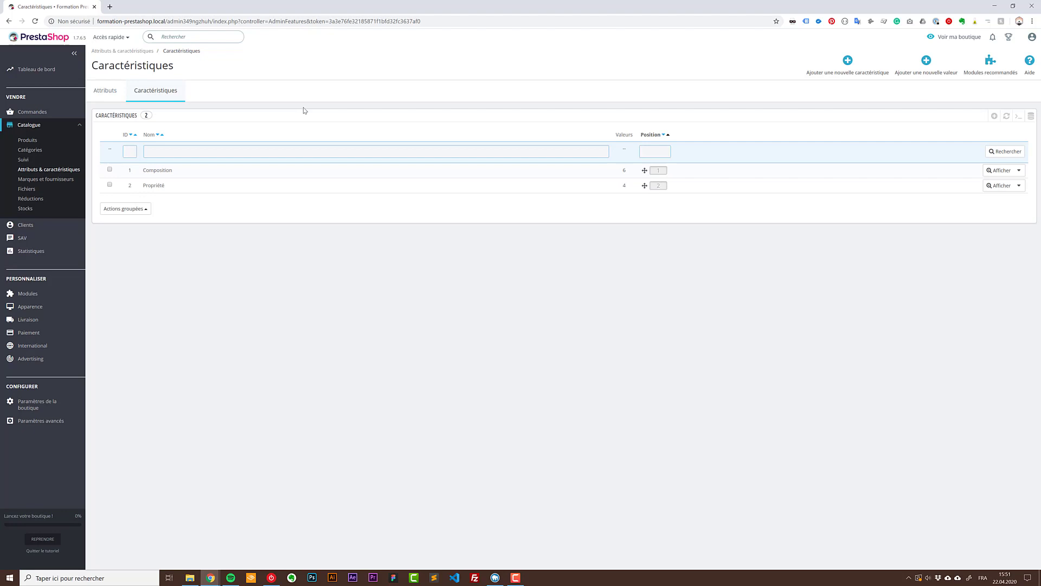
{"action": "left_click", "coordinate": [54, 179]}
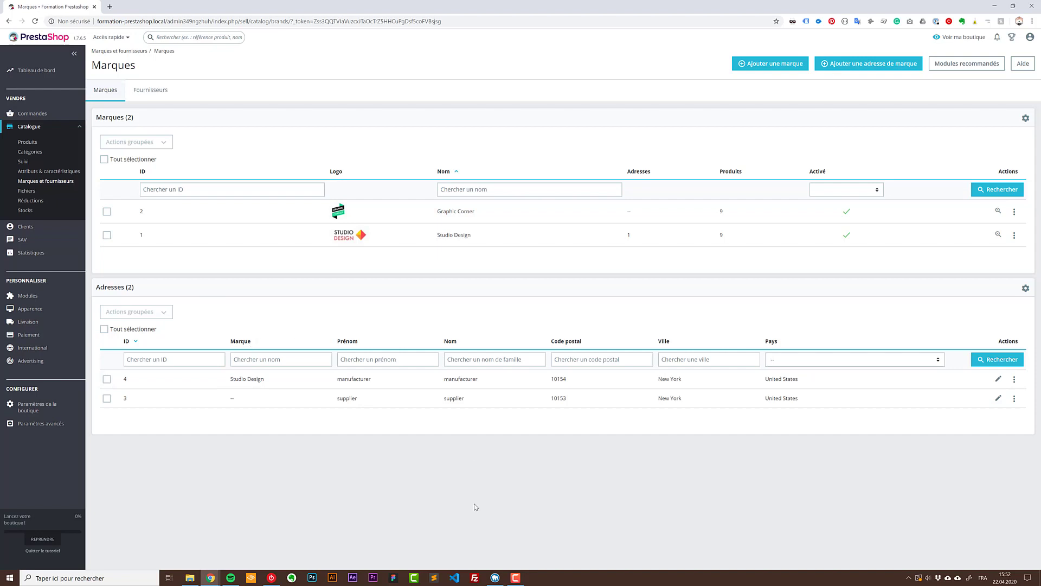
{"action": "left_click", "coordinate": [162, 97]}
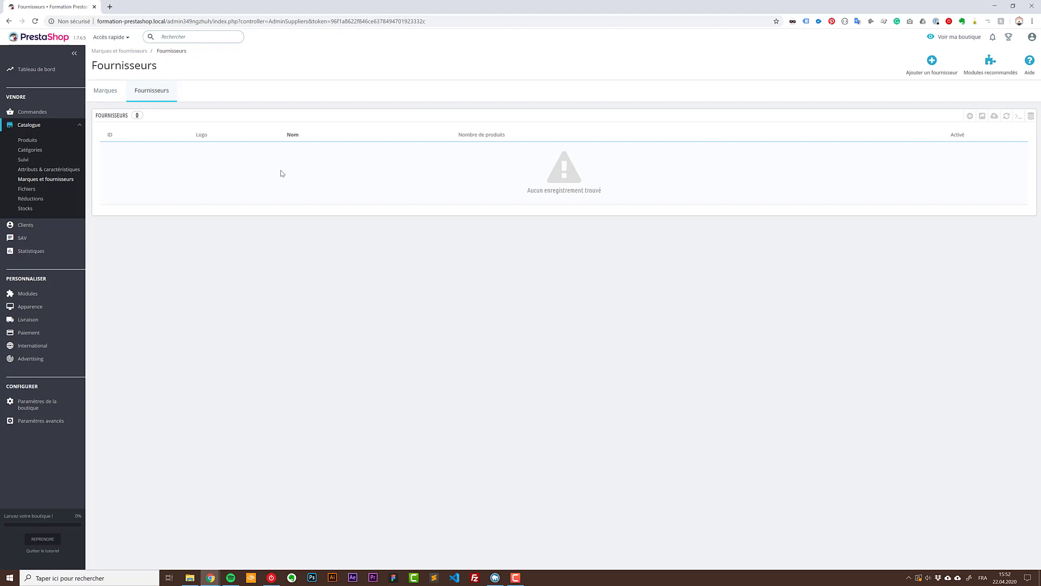
Step: View the catalogue files page (Fichiers) and both discount rule lists (Réductions): cart rules and catalogue price rules
{"action": "left_click", "coordinate": [27, 189]}
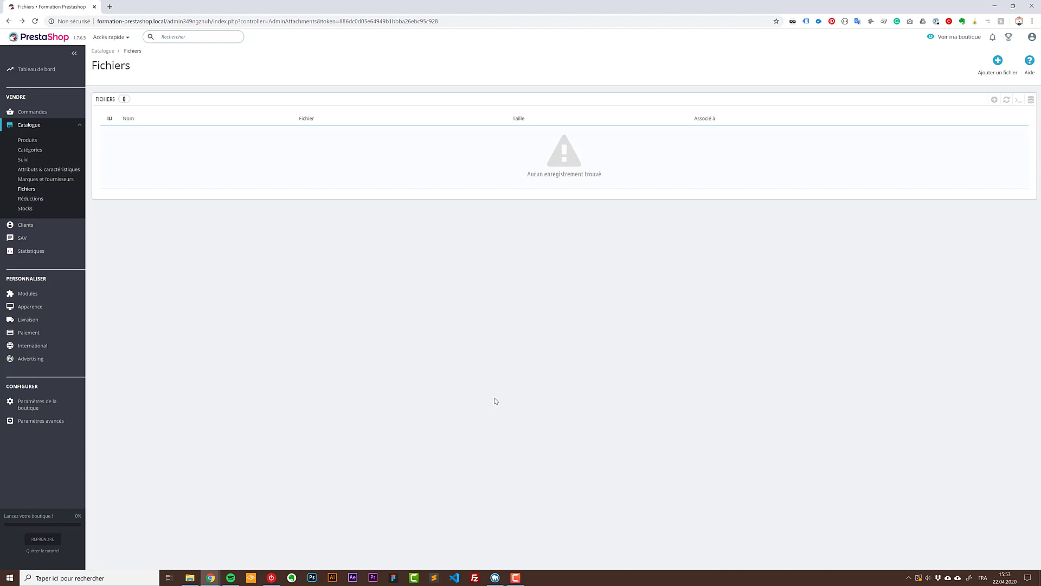
{"action": "left_click", "coordinate": [43, 201]}
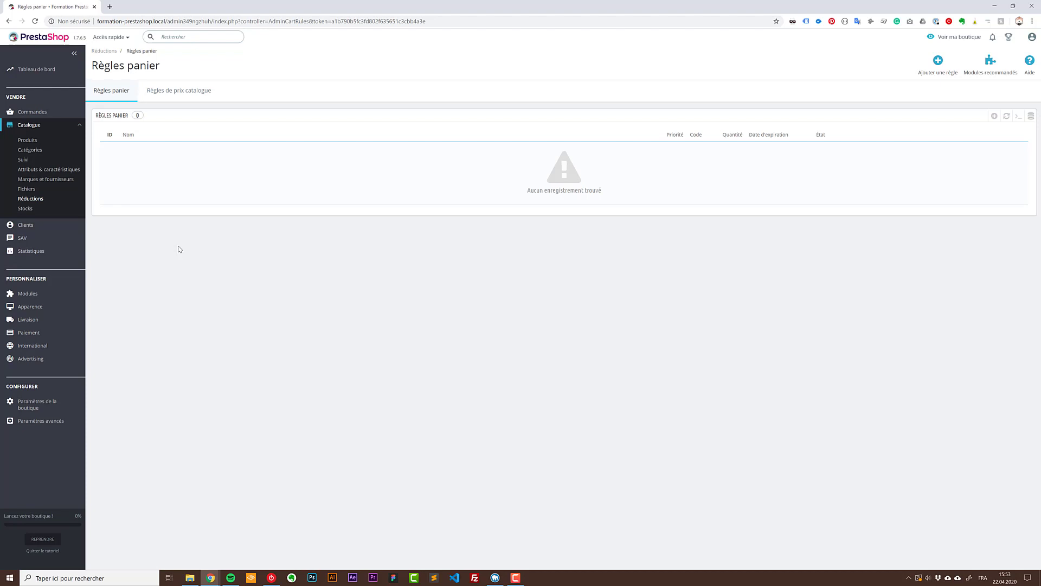
{"action": "left_click", "coordinate": [198, 96]}
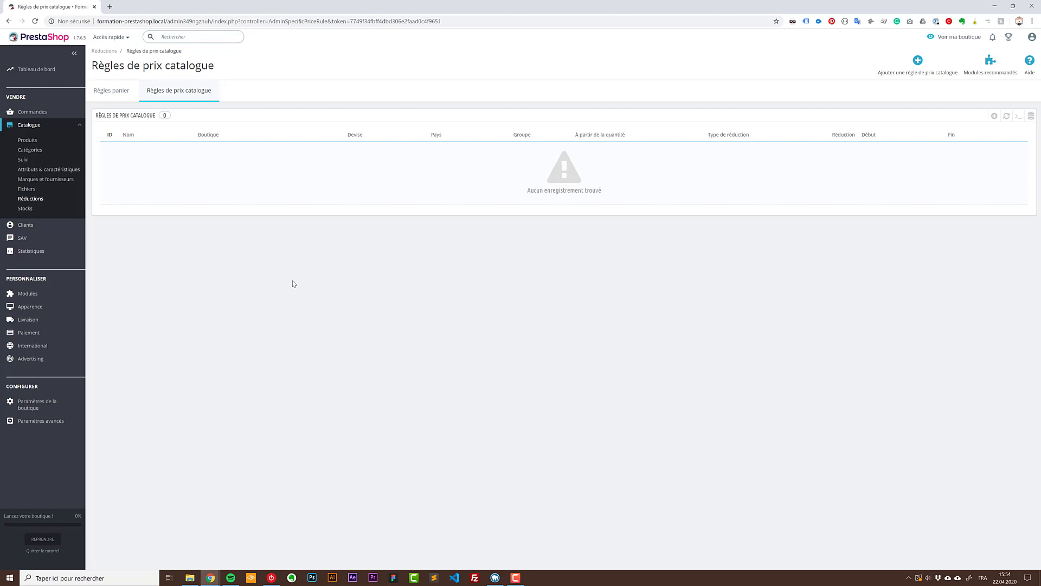
Step: Inspect stock management (Stocks) with the advanced filters expanded, including the stock movements (Mouvements)
{"action": "left_click", "coordinate": [39, 208]}
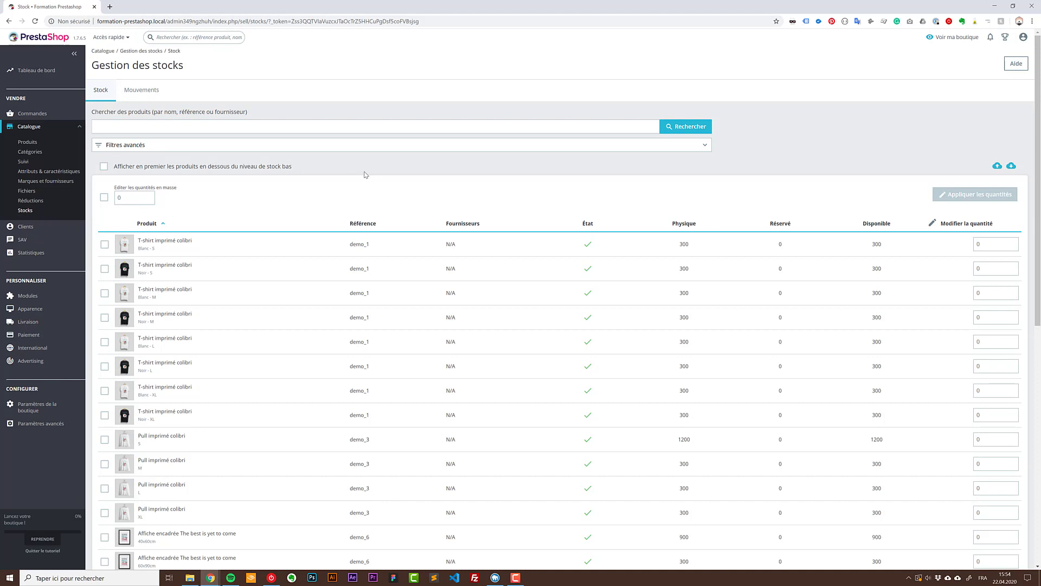
{"action": "left_click", "coordinate": [267, 144]}
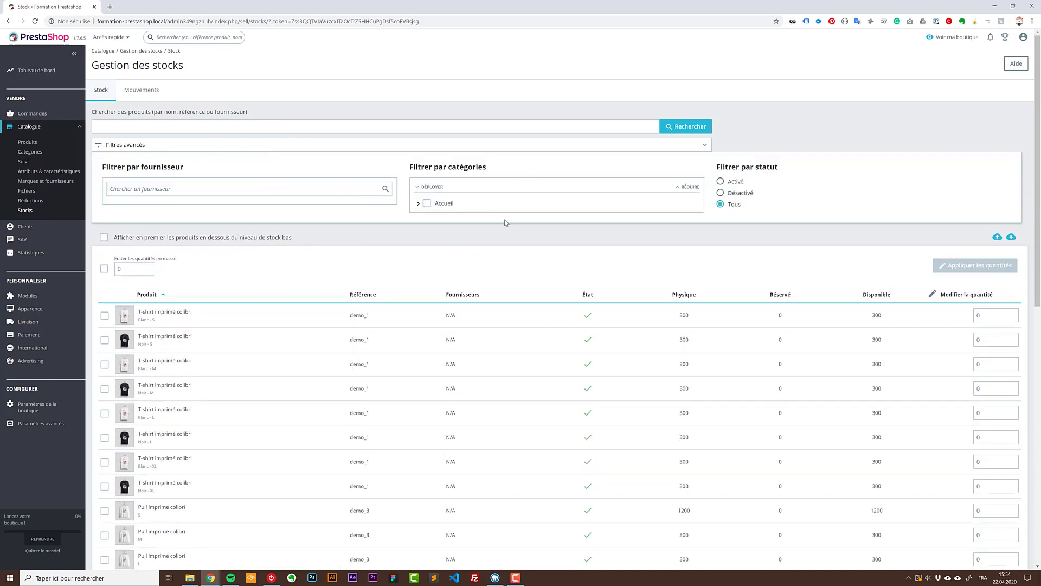
{"action": "left_click", "coordinate": [153, 95]}
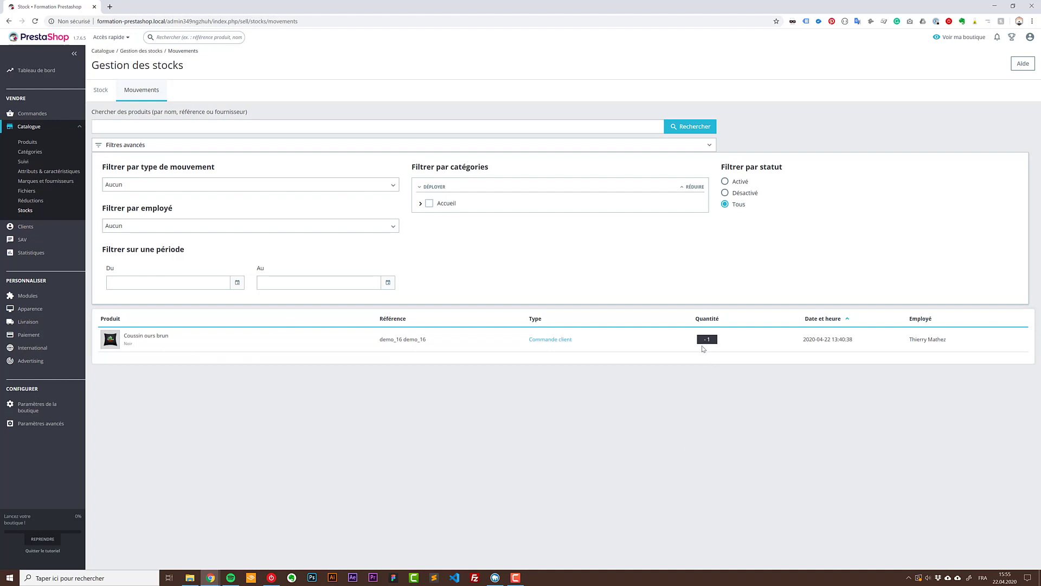
Step: Review the customer list, the detailed record of the customer with ID 2, and the customer addresses (Adresses)
{"action": "mouse_move", "coordinate": [28, 228]}
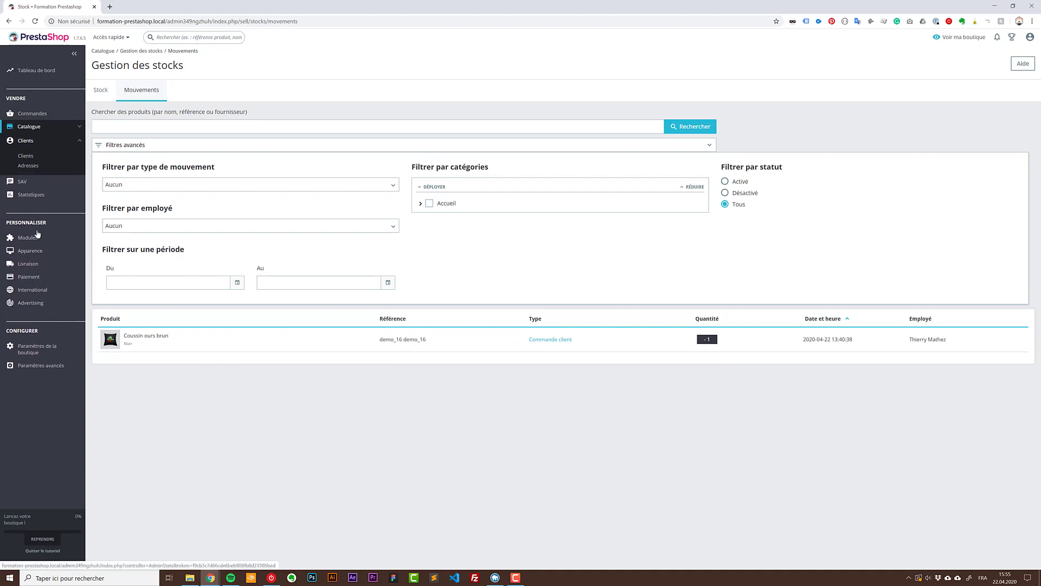
{"action": "left_click", "coordinate": [28, 155]}
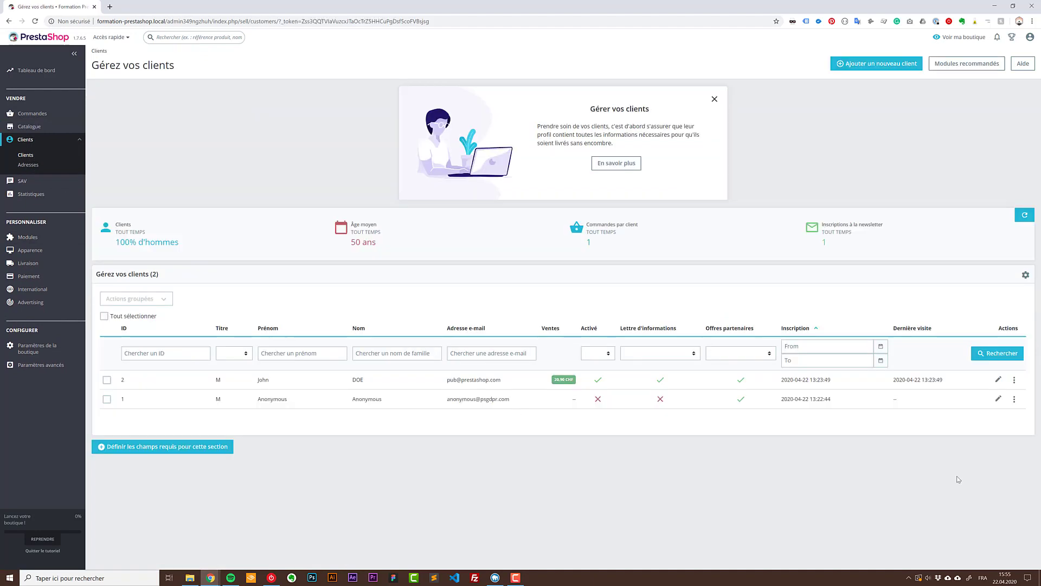
{"action": "left_click", "coordinate": [319, 381]}
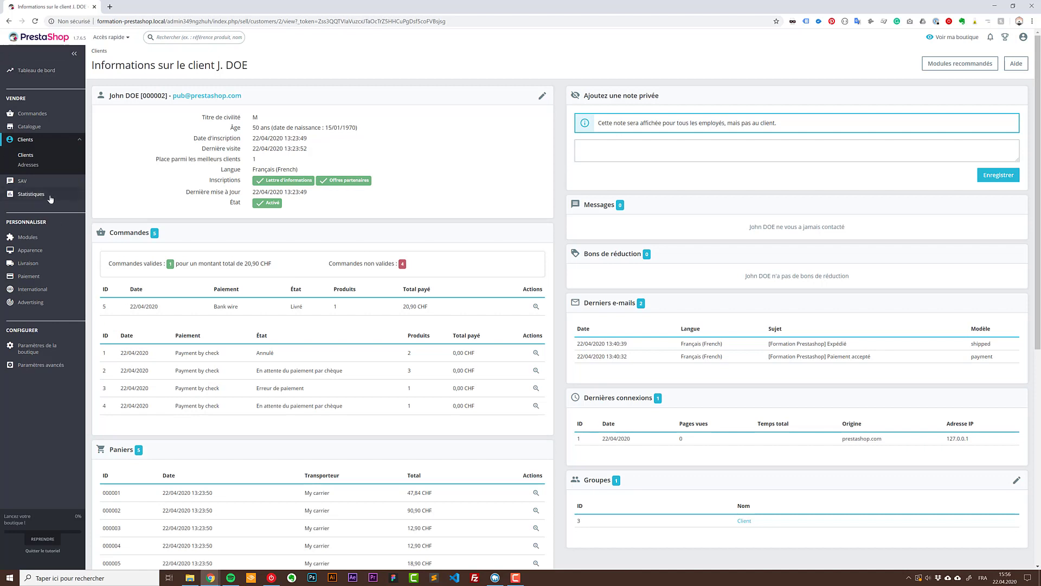
{"action": "left_click", "coordinate": [27, 165]}
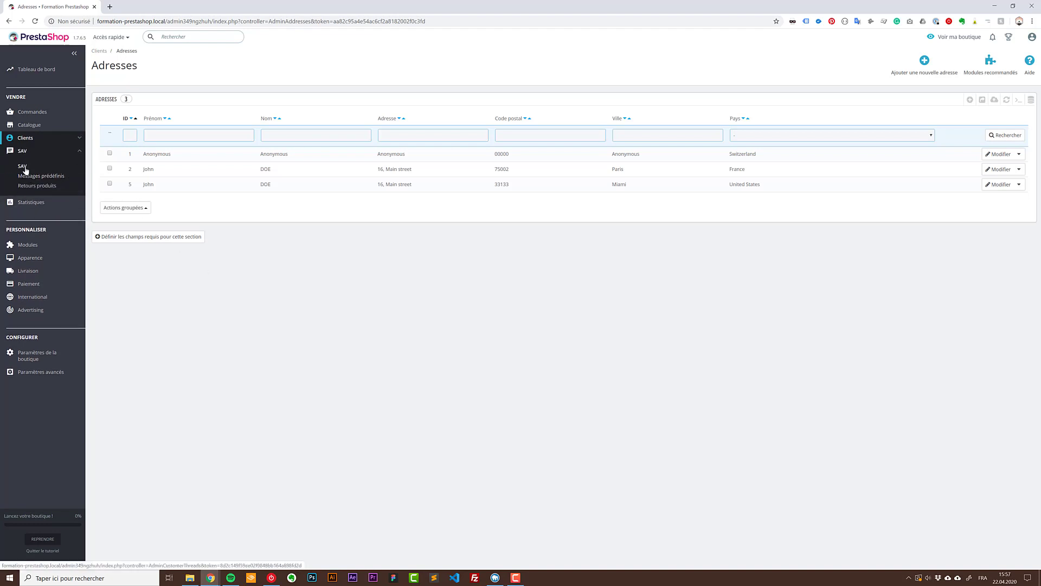
Step: Look through the customer service section (SAV), covering its contact and IMAP options, predefined messages and product returns
{"action": "left_click", "coordinate": [22, 166]}
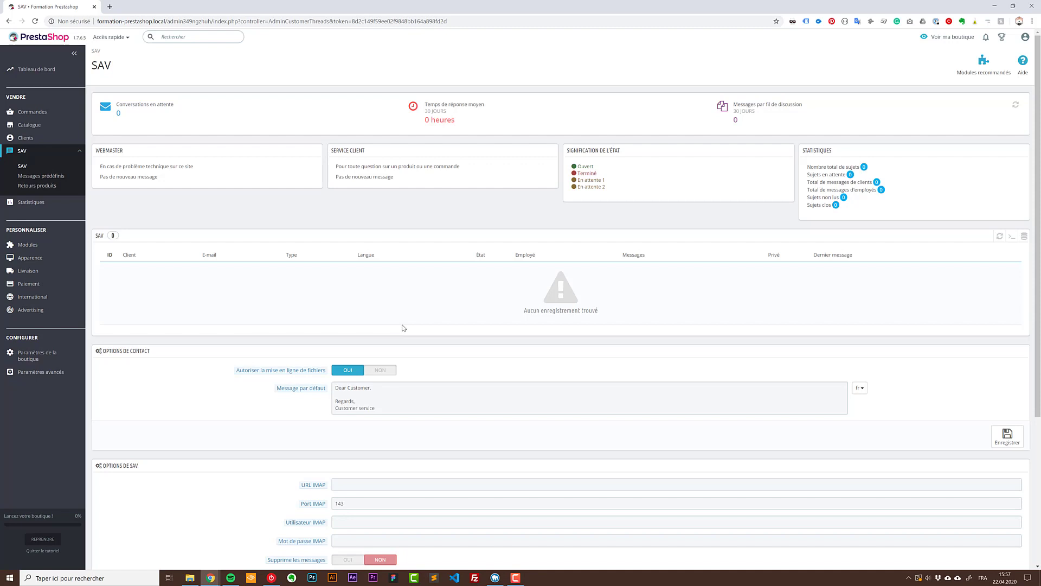
{"action": "scroll", "coordinate": [401, 328], "scroll_direction": "down", "scroll_amount": 5}
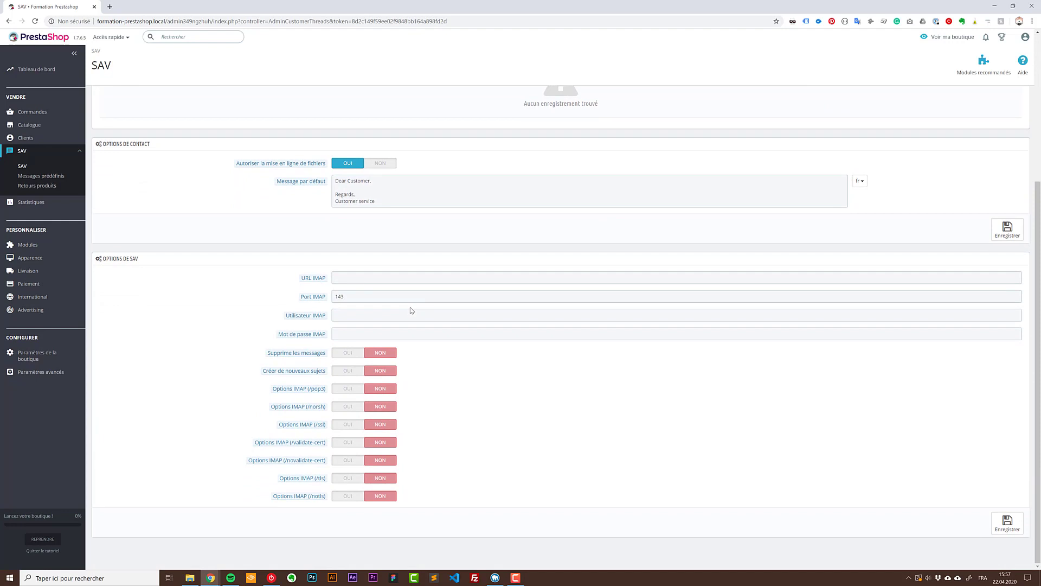
{"action": "left_click", "coordinate": [40, 176]}
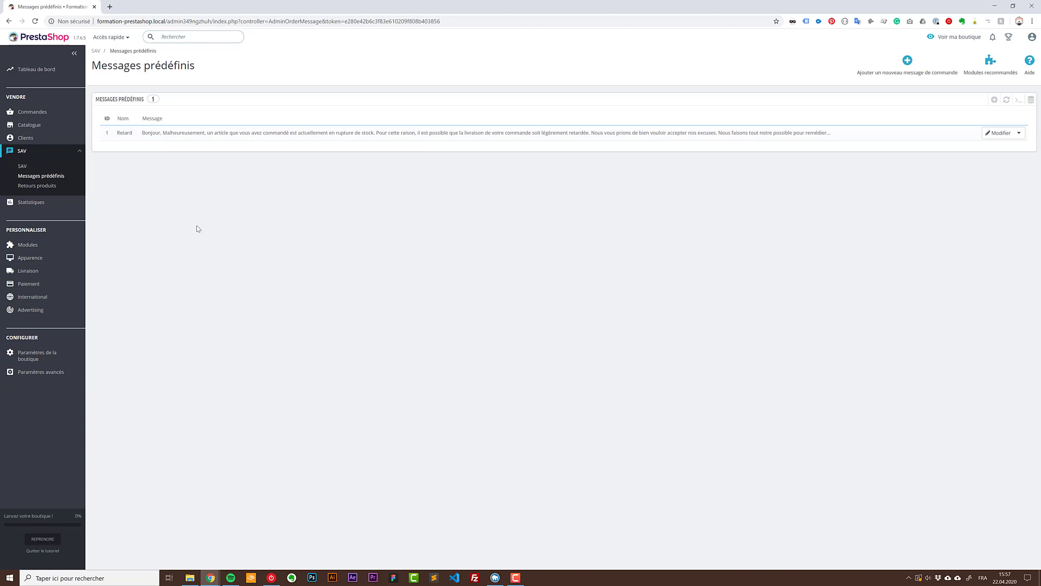
{"action": "left_click", "coordinate": [49, 186]}
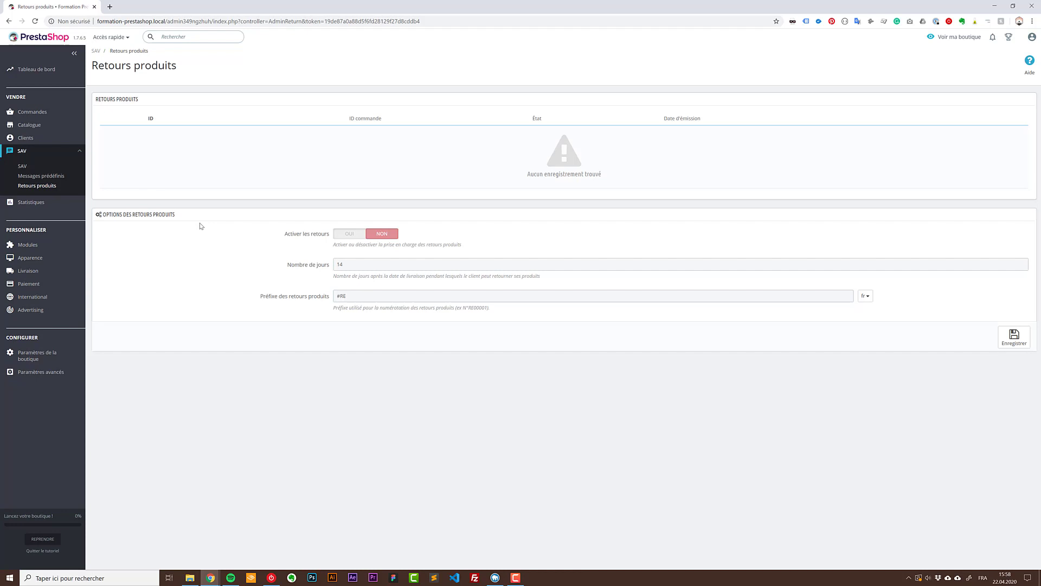
Step: View the statistics dashboard (Statistiques) and browse the installed modules in the Module Manager
{"action": "left_click", "coordinate": [31, 202]}
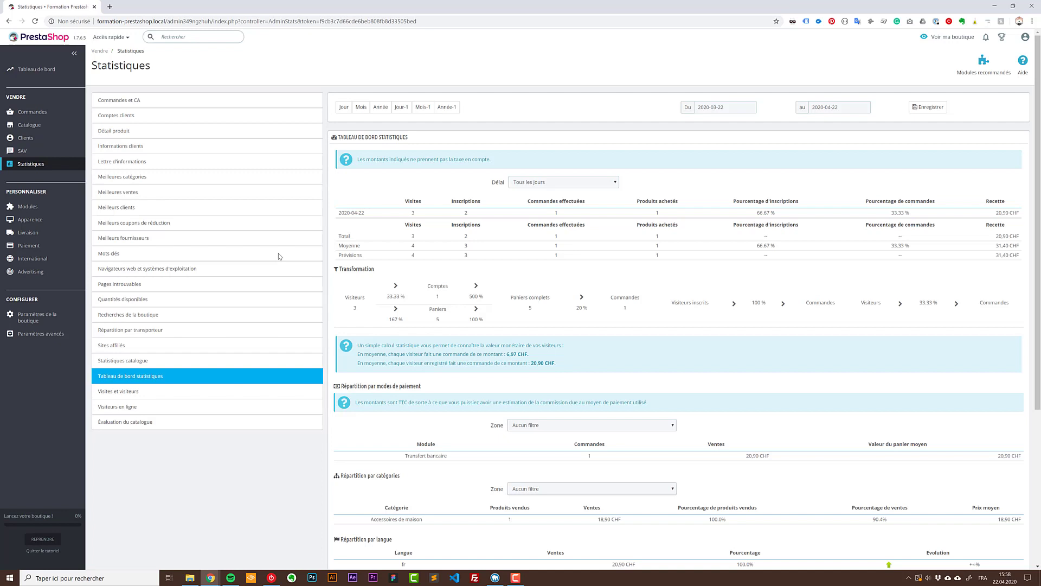
{"action": "mouse_move", "coordinate": [44, 207]}
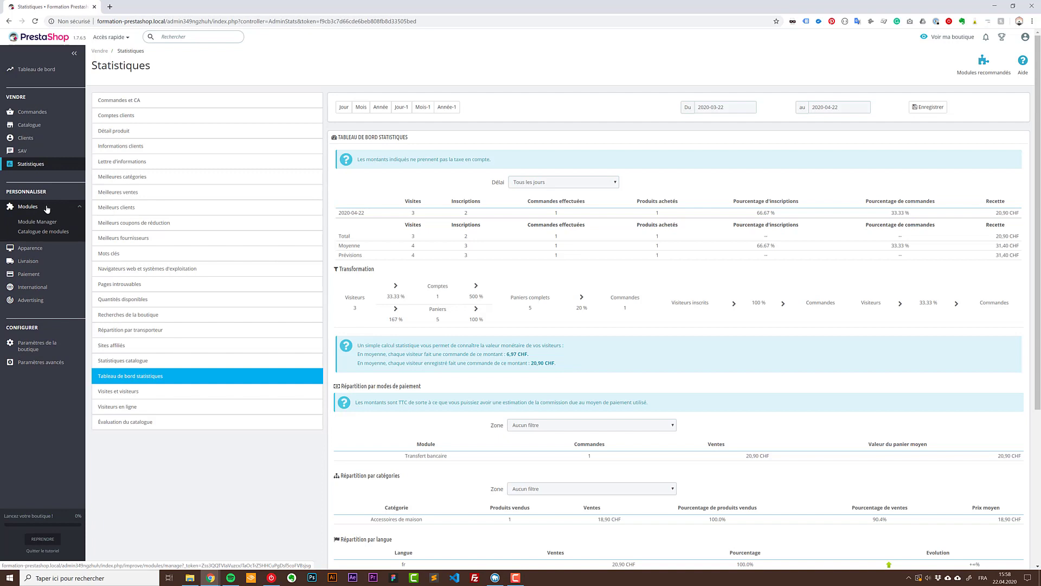
{"action": "left_click", "coordinate": [33, 223]}
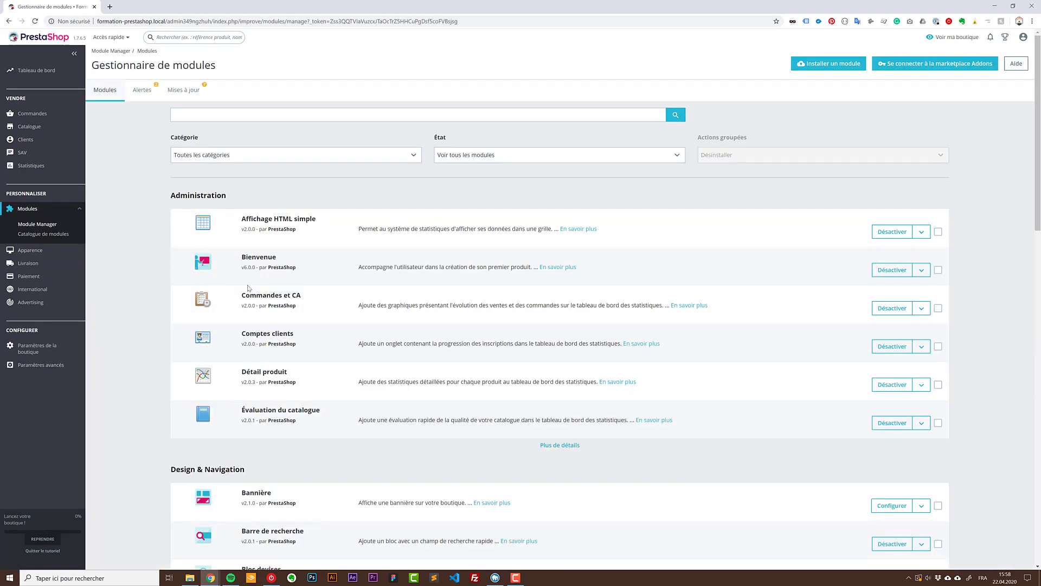
{"action": "scroll", "coordinate": [558, 308], "scroll_direction": "down", "scroll_amount": 5}
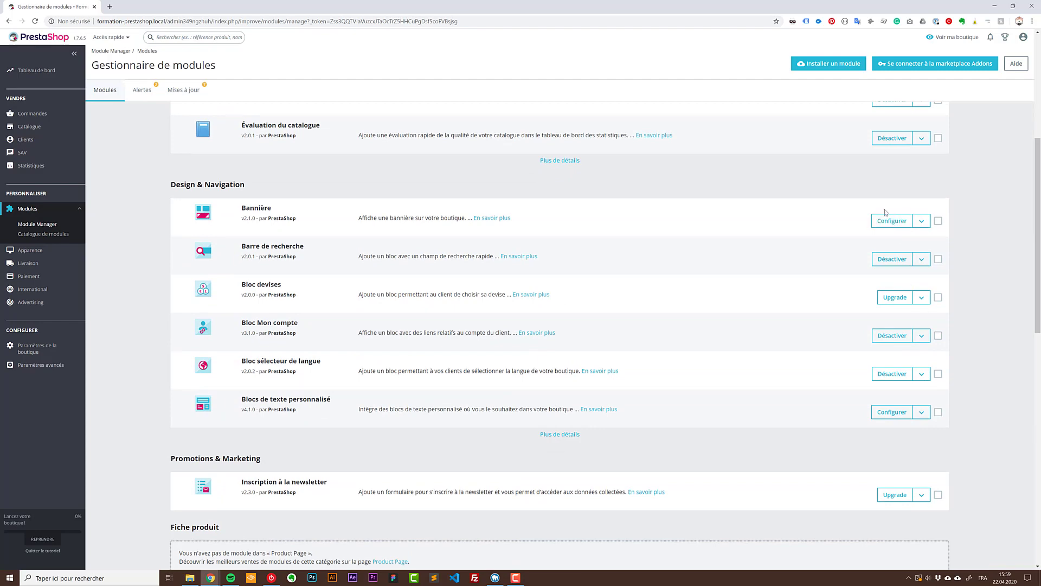
Step: Review the module notifications, covering the modules to configure (Alertes) and the available updates (Mises à jour)
{"action": "scroll", "coordinate": [885, 212], "scroll_direction": "up", "scroll_amount": 5}
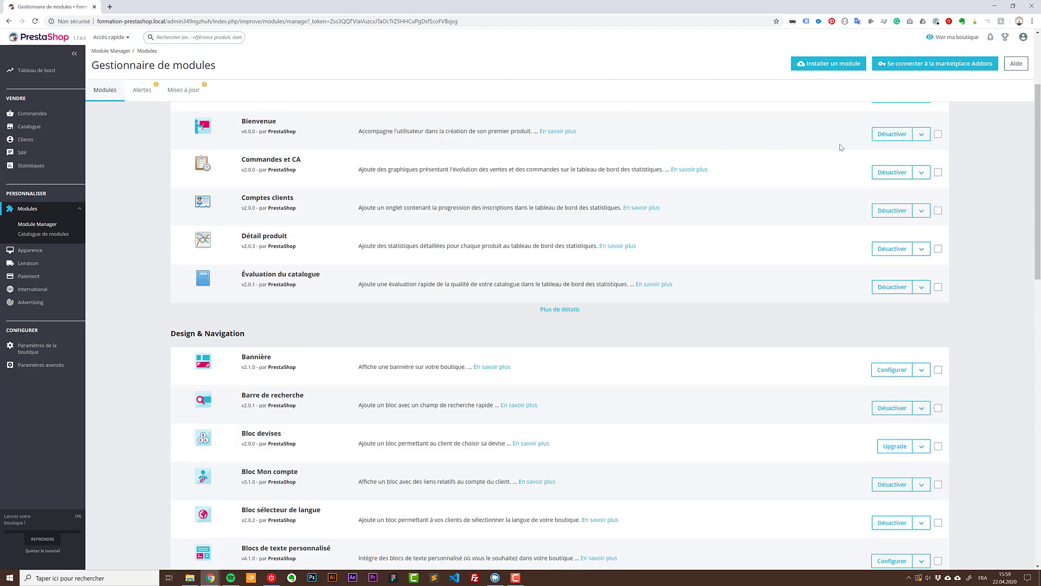
{"action": "left_click", "coordinate": [147, 90]}
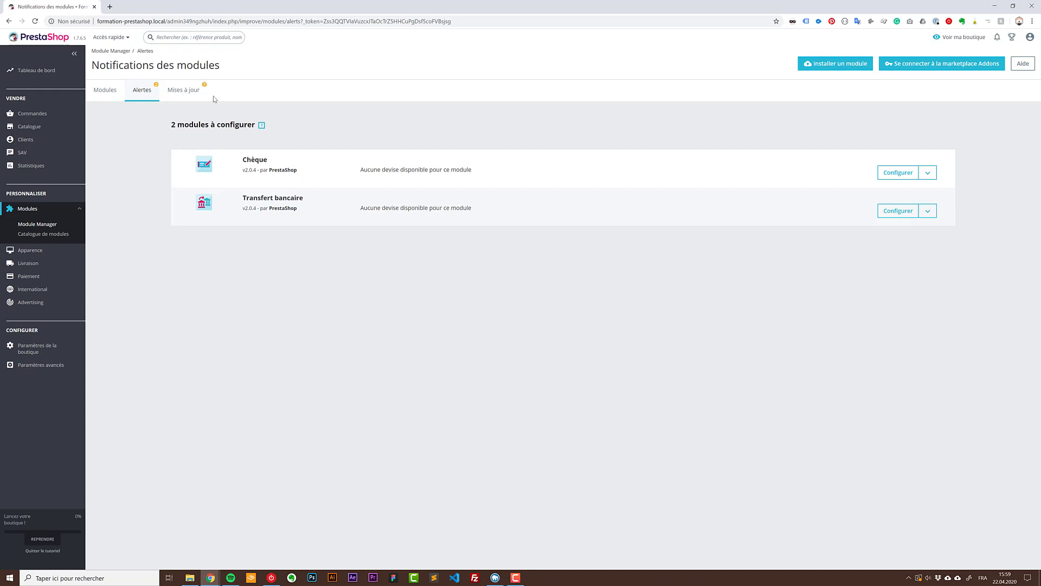
{"action": "left_click", "coordinate": [183, 90]}
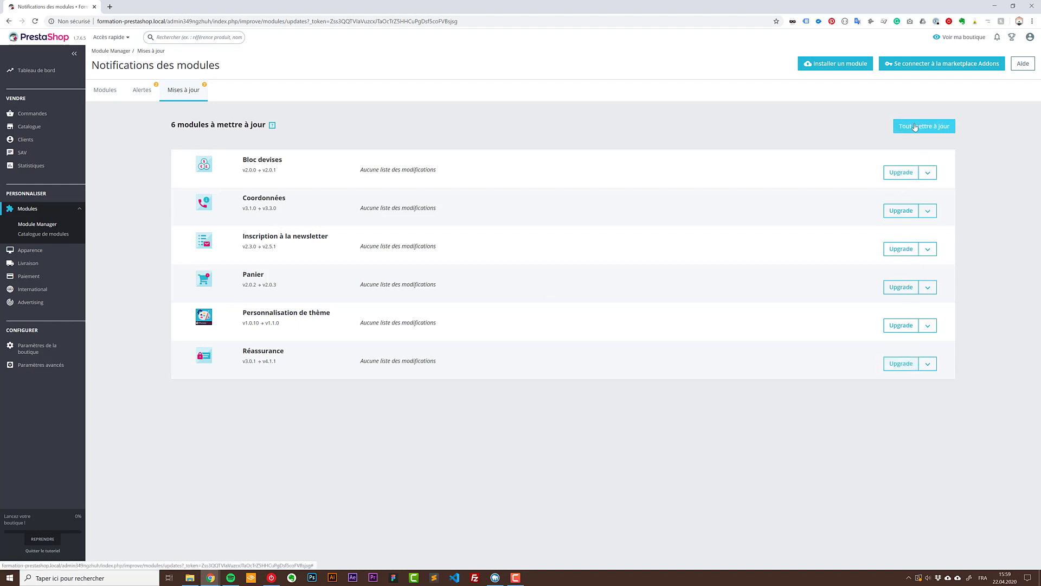
Step: Find the PrestaShop Cleaner module in the module catalogue by searching for "cleaner", and look at the Module Selections
{"action": "left_click", "coordinate": [64, 234]}
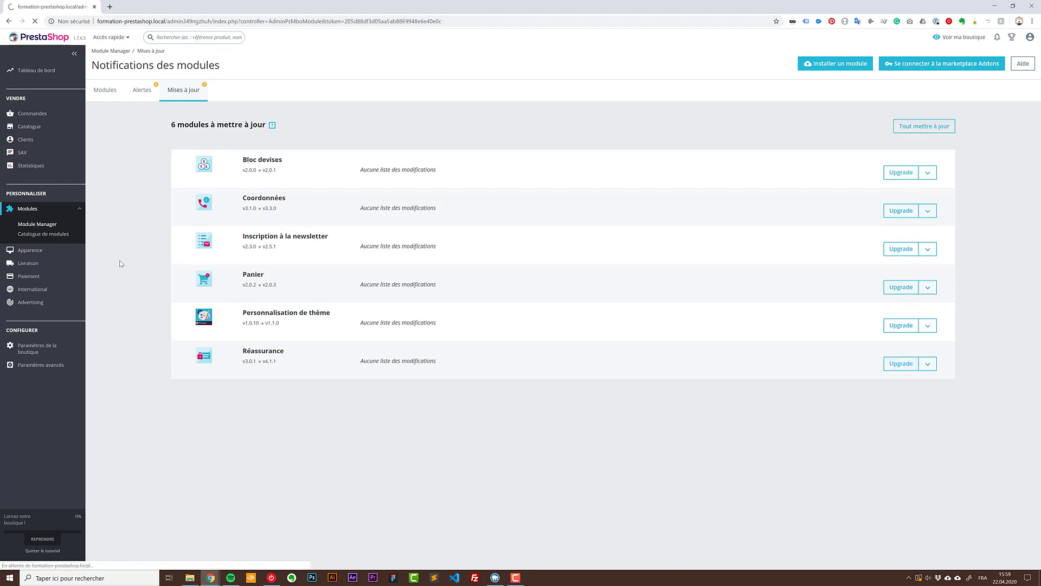
{"action": "key", "text": "ctrl+f"}
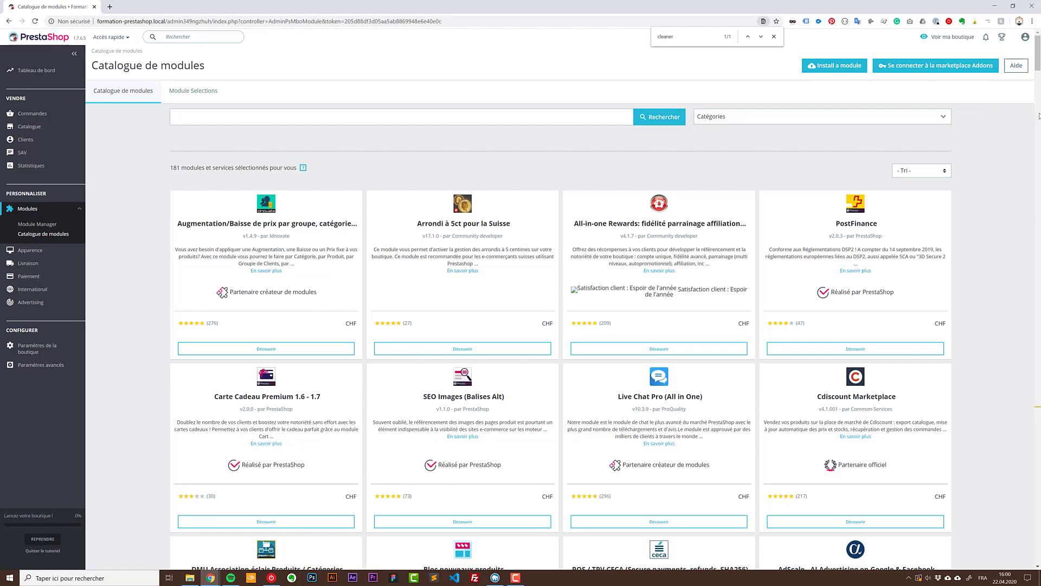
{"action": "left_click_drag", "start_coordinate": [1037, 53], "coordinate": [1037, 404]}
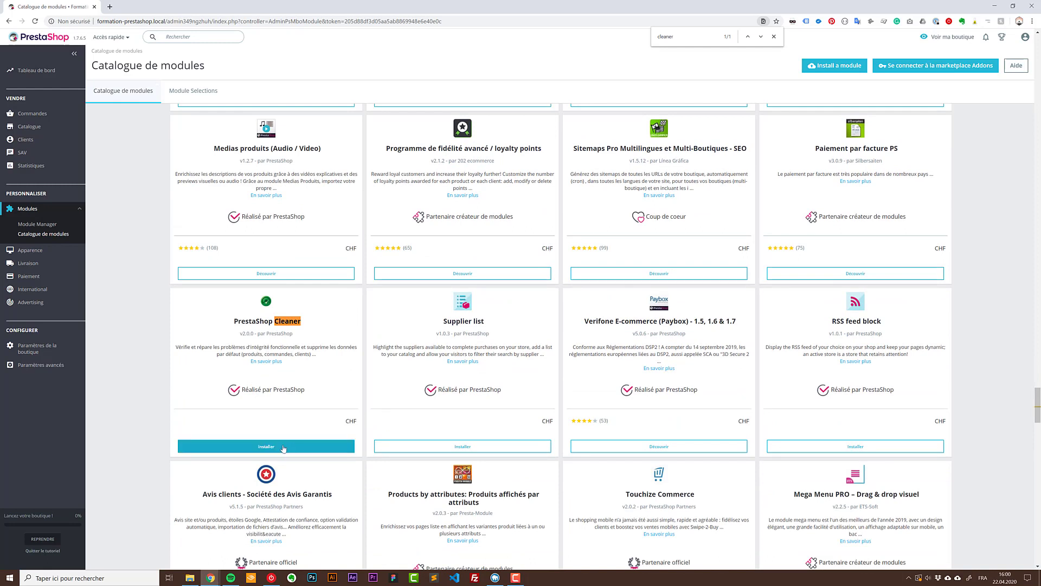
{"action": "scroll", "coordinate": [501, 343], "scroll_direction": "up", "scroll_amount": 2}
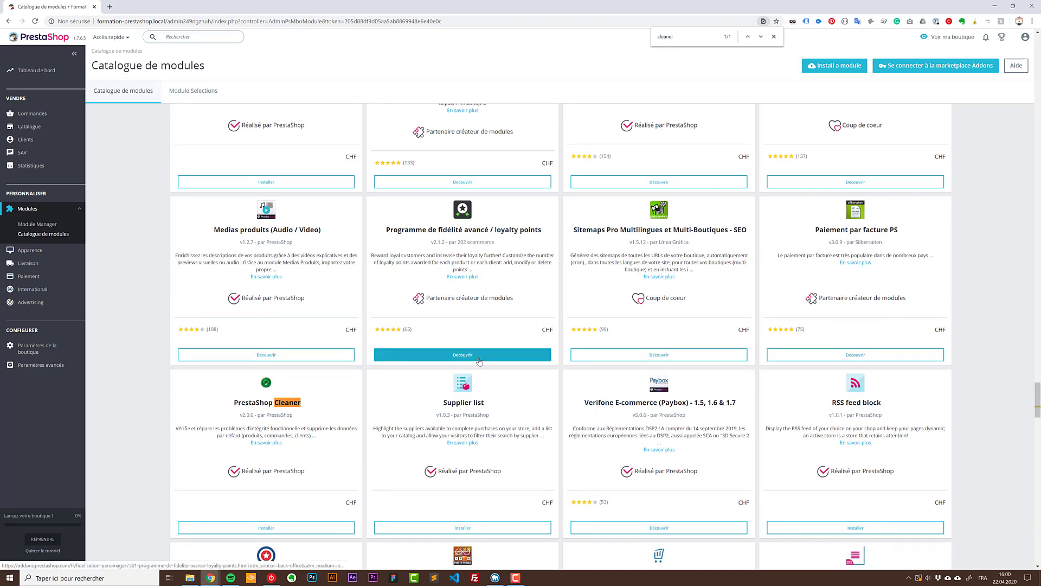
{"action": "left_click", "coordinate": [187, 91]}
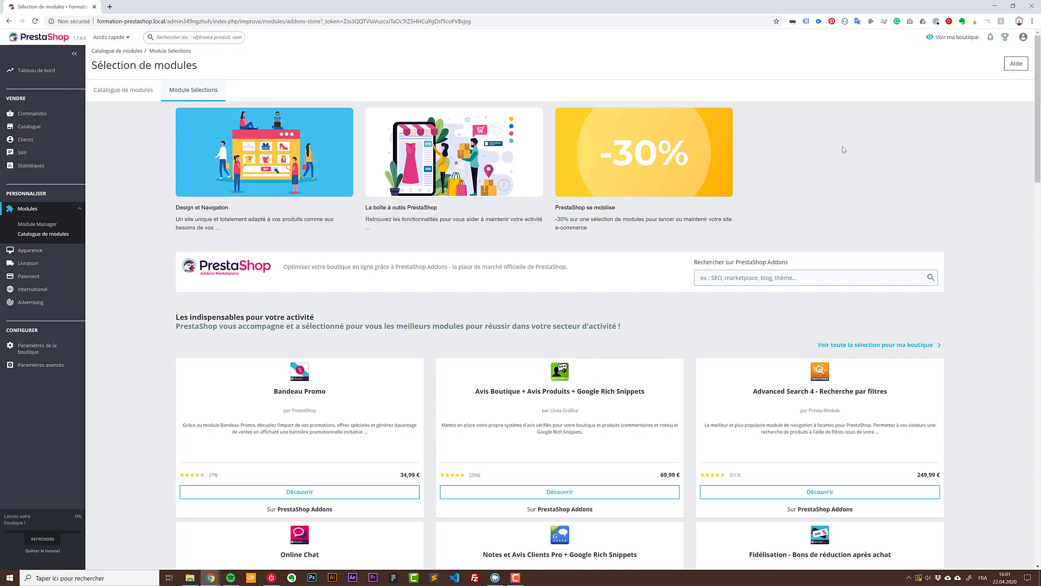
{"action": "scroll", "coordinate": [433, 244], "scroll_direction": "down", "scroll_amount": 2}
Step: Look through the Thème et logo page, from the logos and active theme to the themes offered by PrestaShop Addons
{"action": "left_click", "coordinate": [44, 247]}
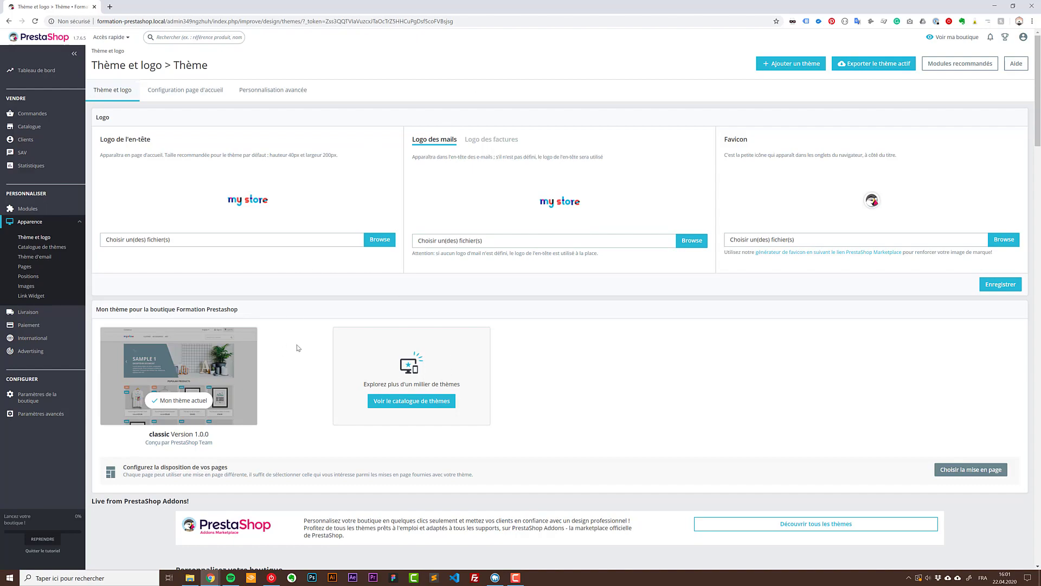
{"action": "scroll", "coordinate": [298, 345], "scroll_direction": "down", "scroll_amount": 5}
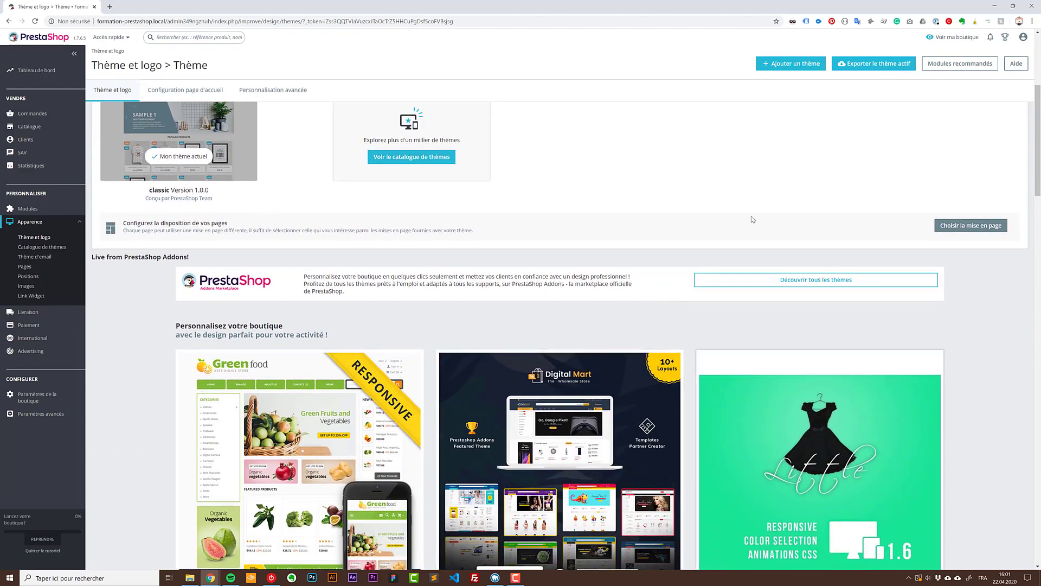
{"action": "scroll", "coordinate": [529, 310], "scroll_direction": "down", "scroll_amount": 8}
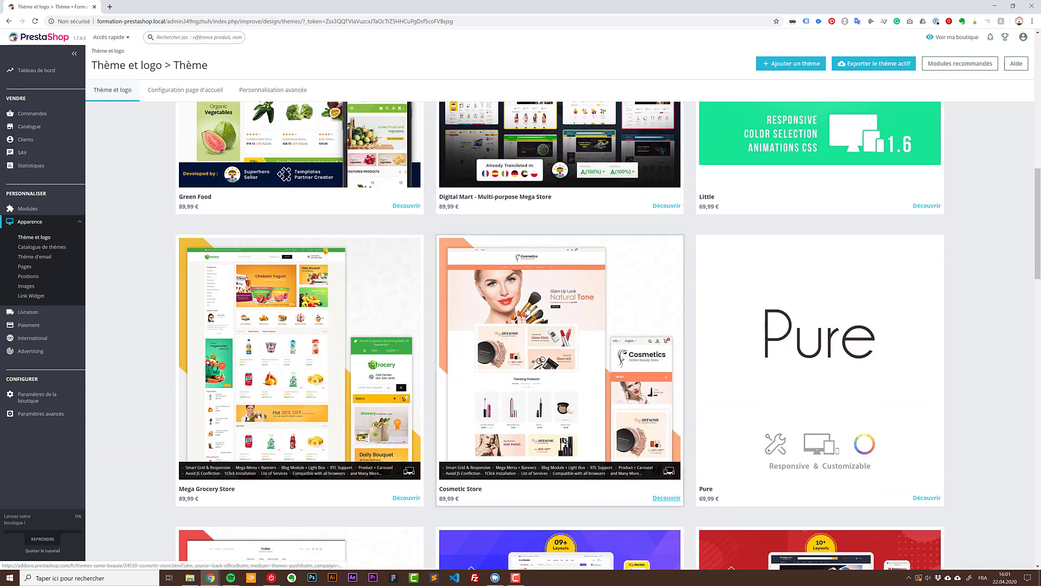
Step: Inspect the homepage configuration with Produits en page d'accueil expanded, and the advanced theme customisation (Personnalisation avancée)
{"action": "left_click", "coordinate": [186, 91]}
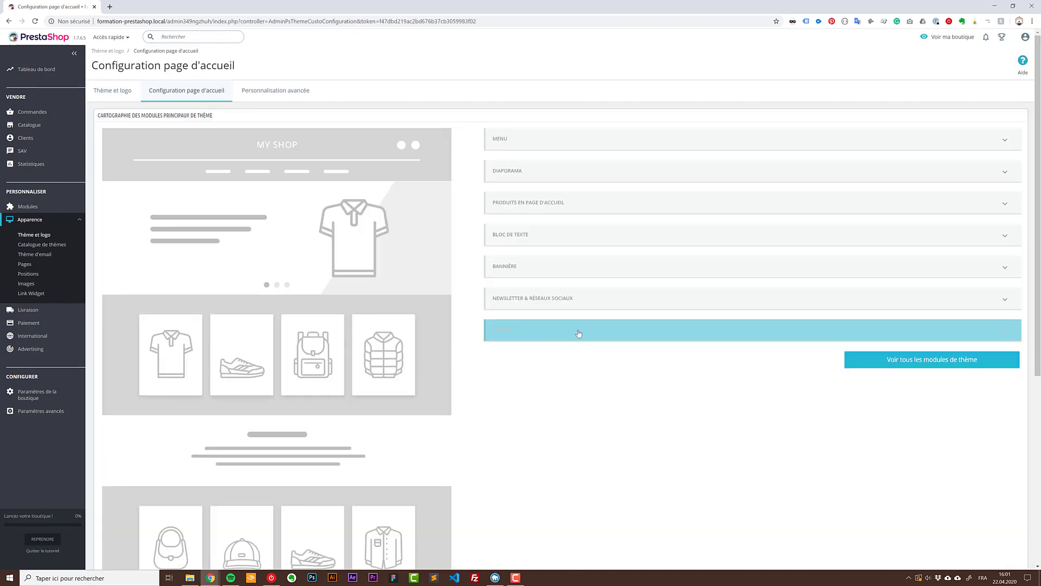
{"action": "left_click", "coordinate": [570, 206]}
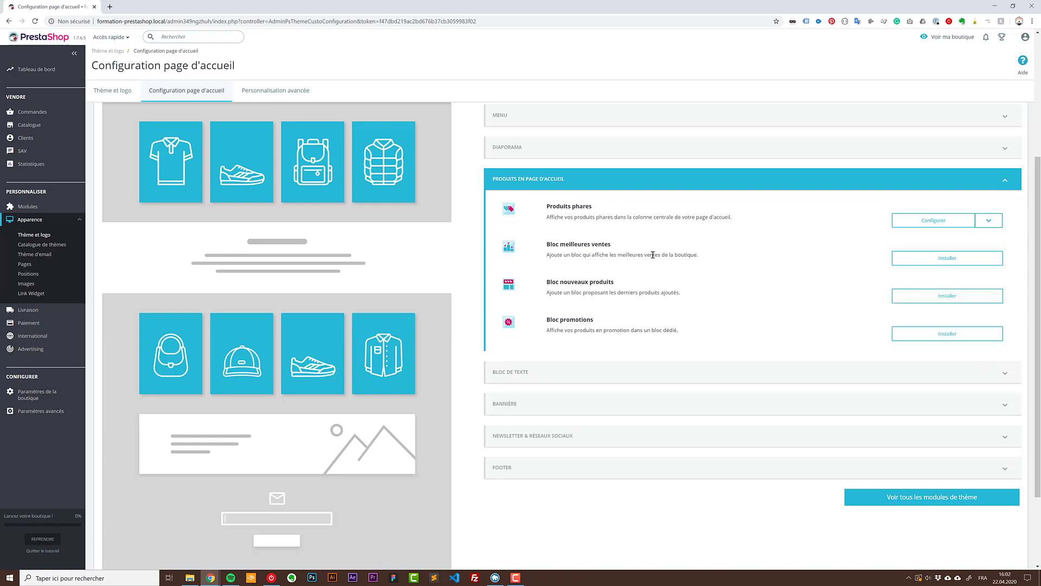
{"action": "scroll", "coordinate": [655, 266], "scroll_direction": "up", "scroll_amount": 2}
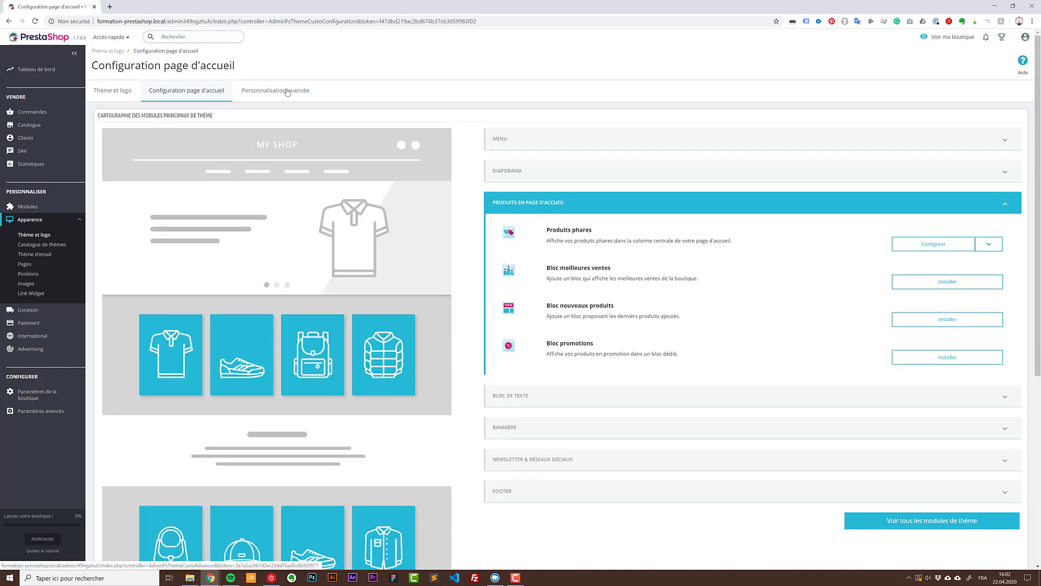
{"action": "left_click", "coordinate": [287, 91]}
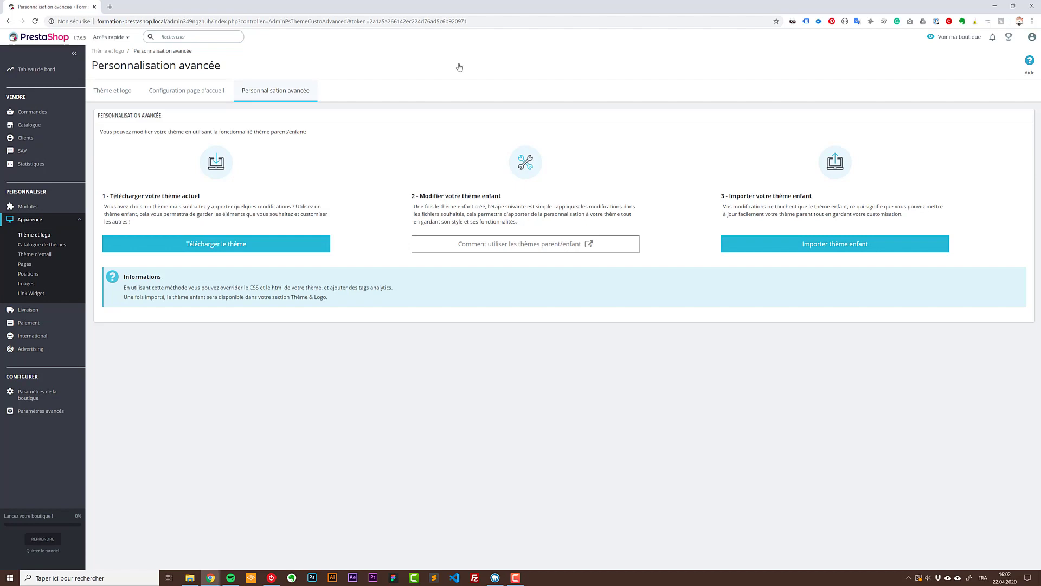
Step: Look through the remaining design content in Apparence, covering the theme catalogue, email theme and CMS pages
{"action": "left_click", "coordinate": [42, 245]}
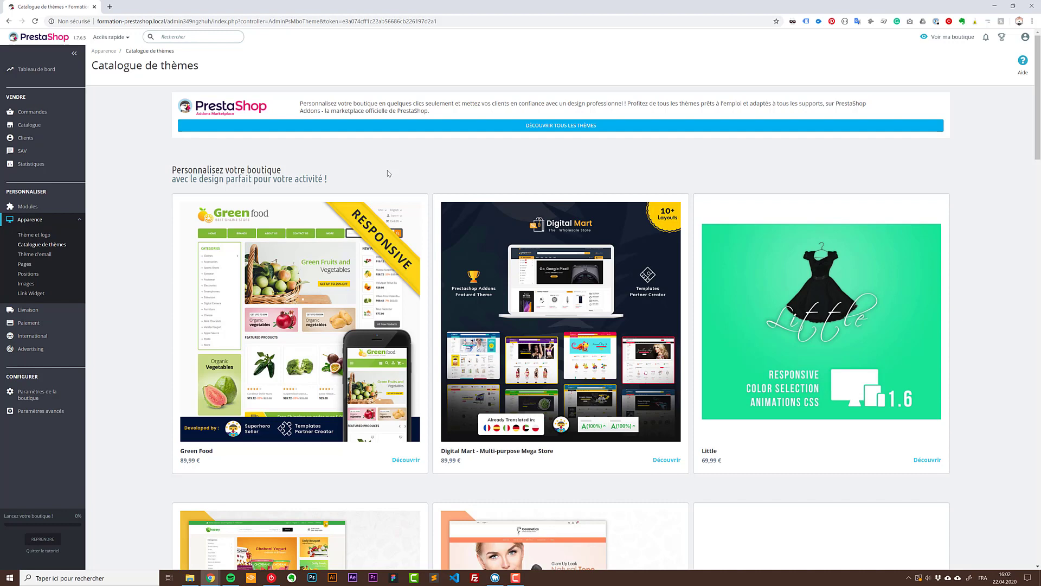
{"action": "left_click", "coordinate": [45, 255]}
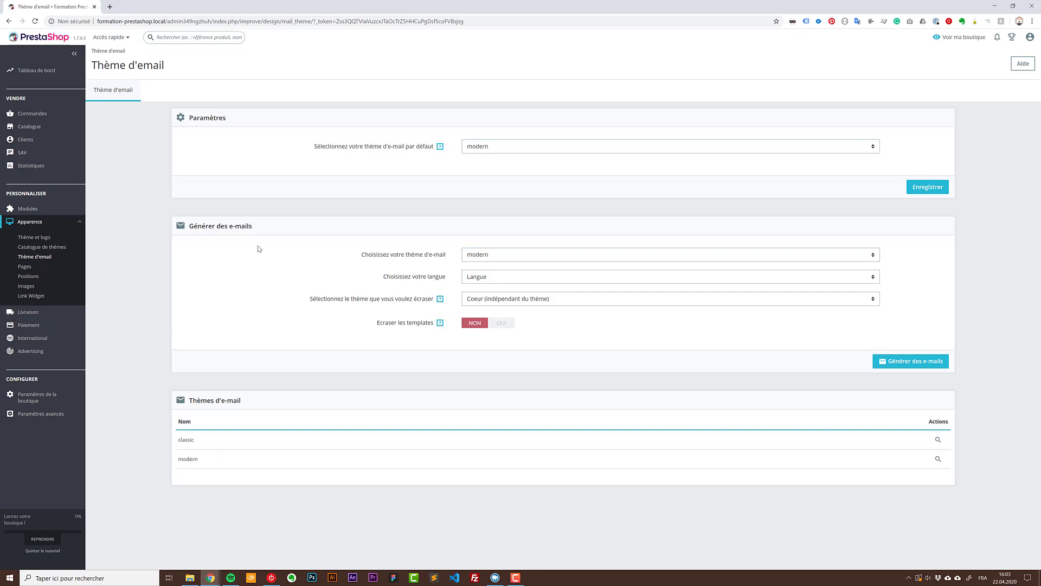
{"action": "left_click", "coordinate": [68, 266]}
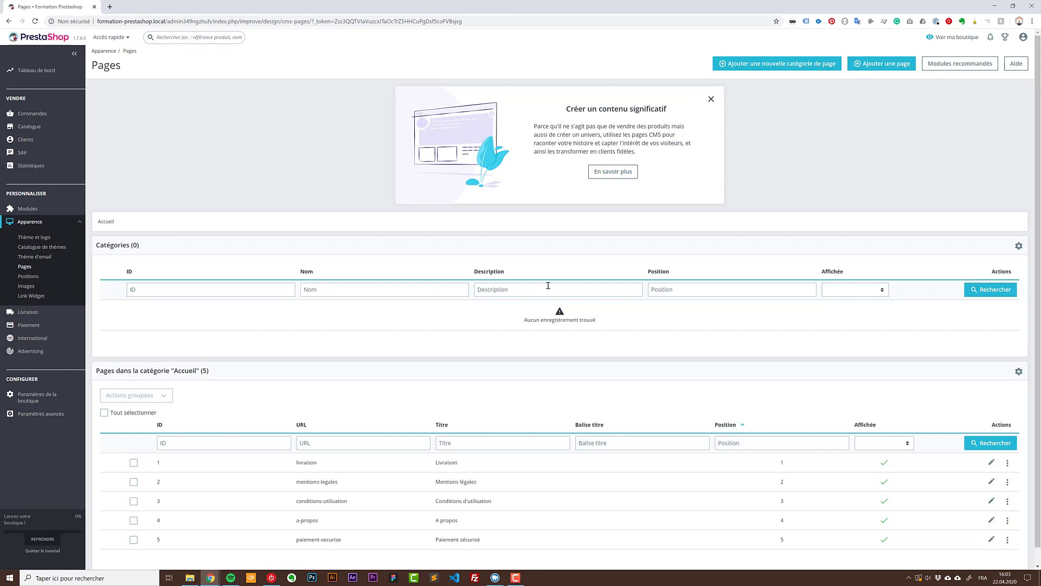
{"action": "scroll", "coordinate": [548, 285], "scroll_direction": "down", "scroll_amount": 1}
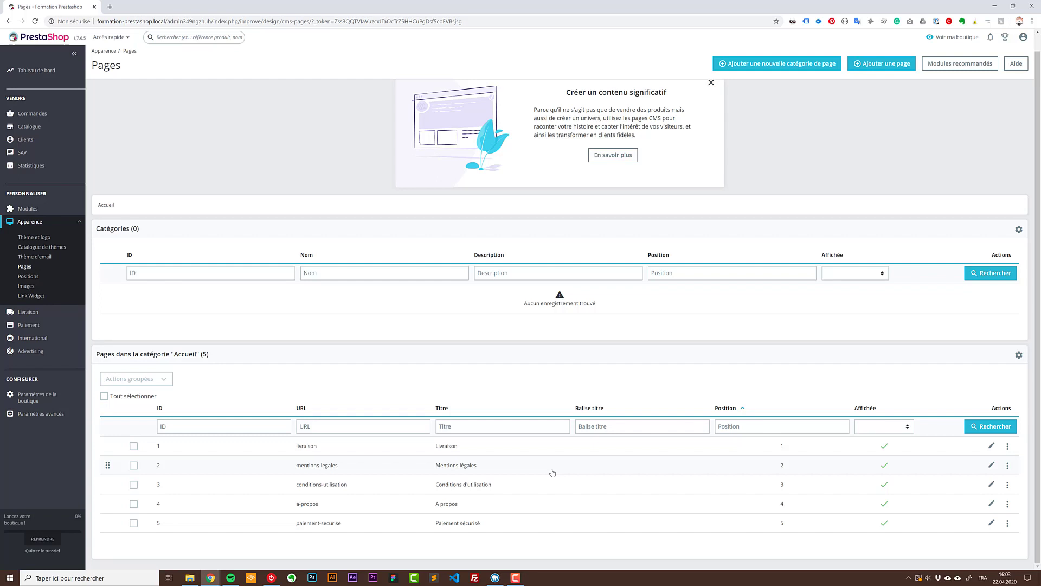
Step: Examine the module hook positions (Positions) and search the page for "displayhome"
{"action": "left_click", "coordinate": [44, 276]}
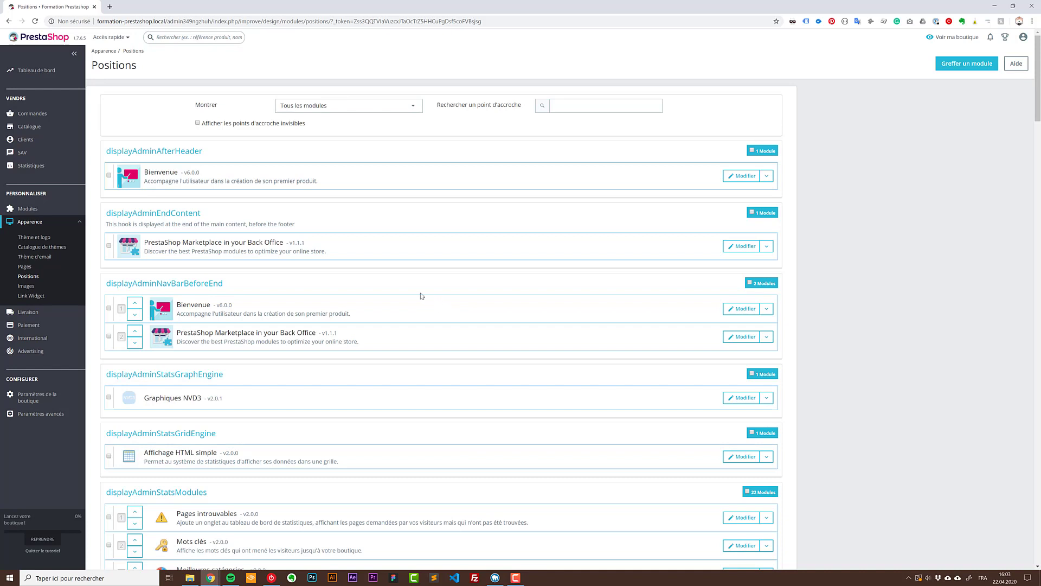
{"action": "scroll", "coordinate": [407, 295], "scroll_direction": "down", "scroll_amount": 2}
{"action": "key", "text": "ctrl+f"}
{"action": "type", "text": "displayhome"}
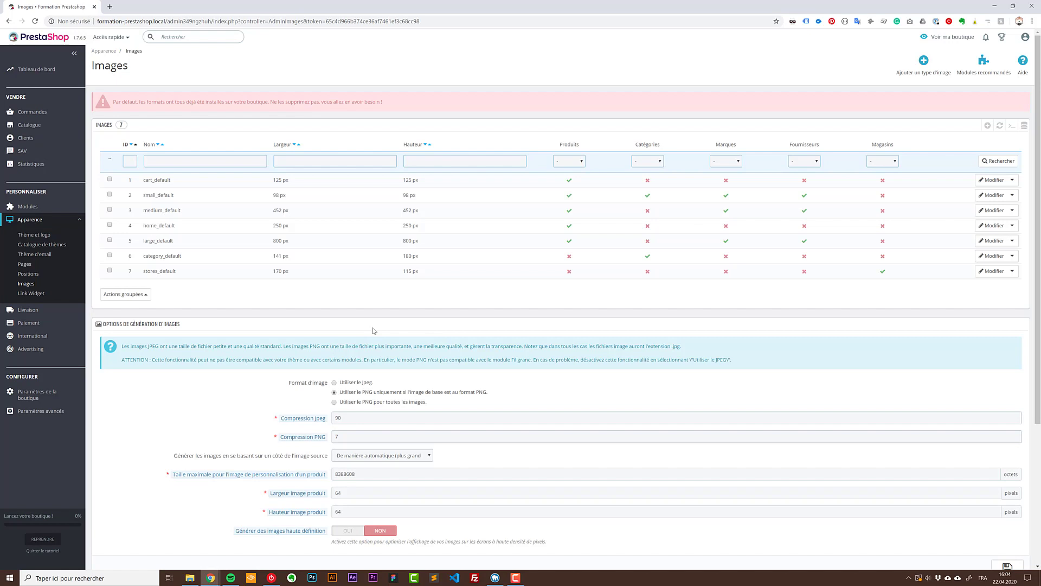
Step: Review the image generation options and compare the Link Widget footer blocks with the footer of the storefront
{"action": "scroll", "coordinate": [373, 330], "scroll_direction": "down", "scroll_amount": 4}
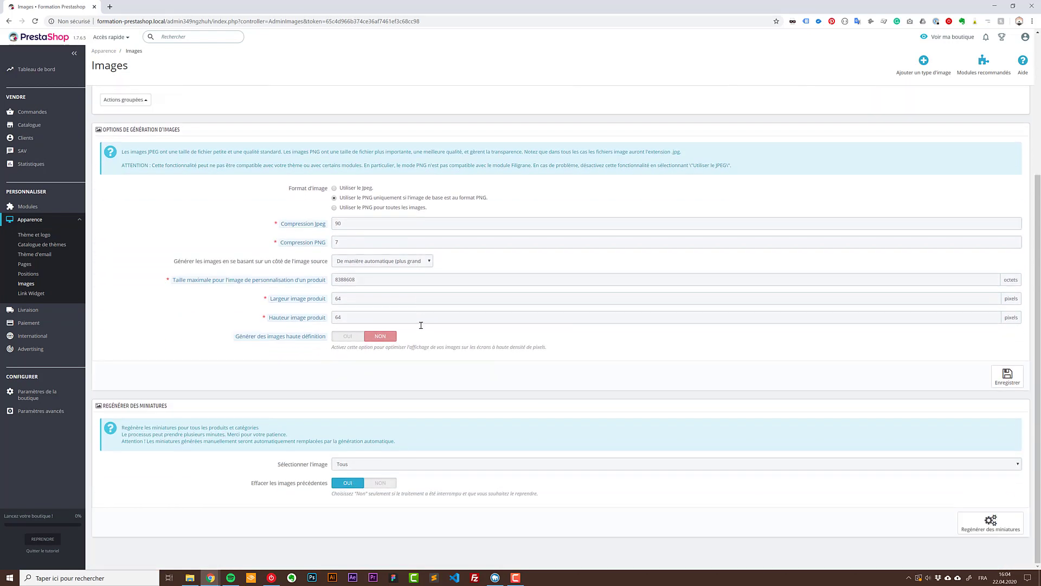
{"action": "left_click", "coordinate": [33, 293]}
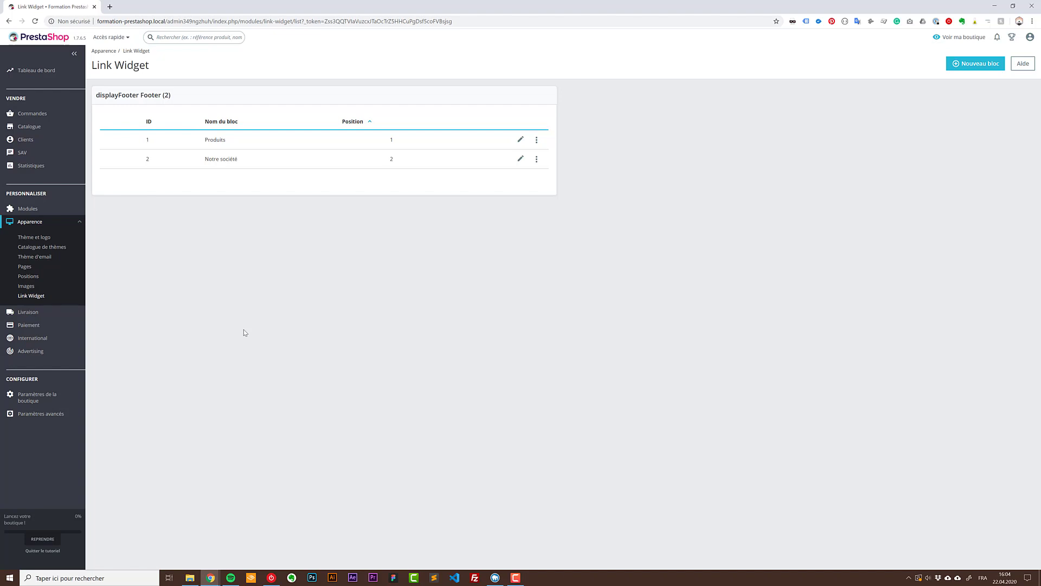
{"action": "left_click", "coordinate": [944, 39]}
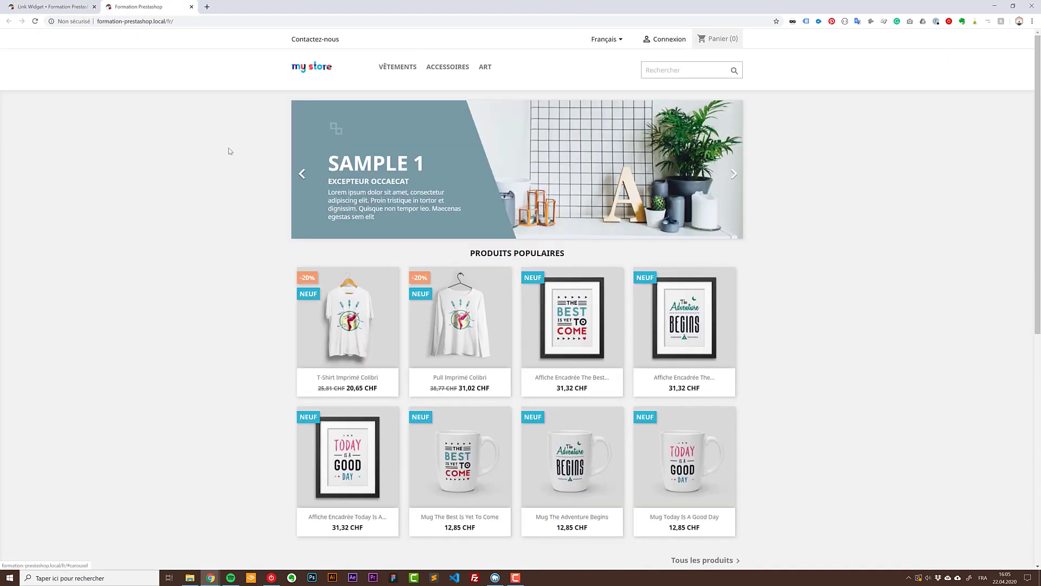
{"action": "scroll", "coordinate": [294, 432], "scroll_direction": "down", "scroll_amount": 8}
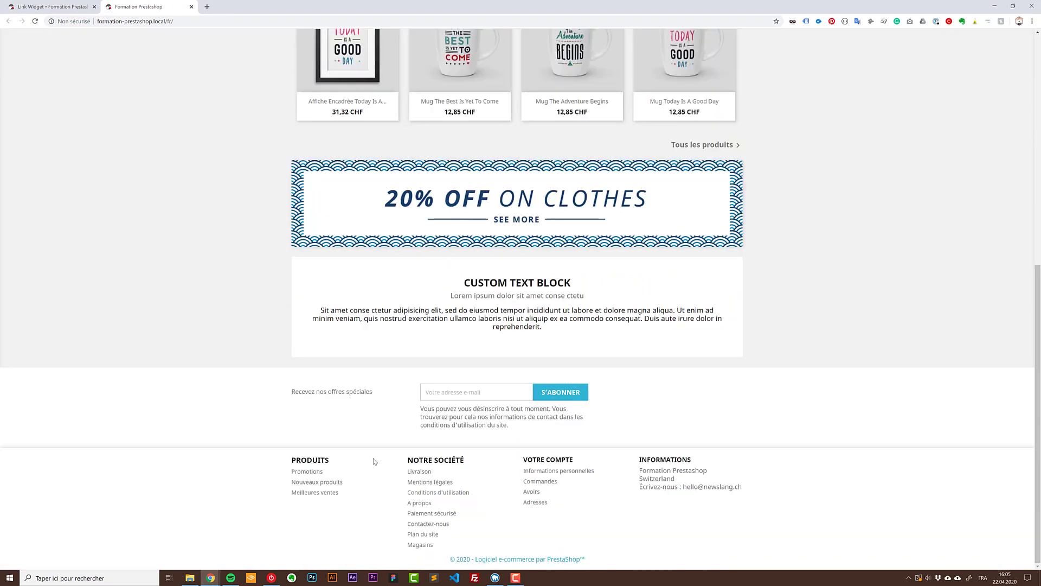
{"action": "left_click", "coordinate": [42, 6]}
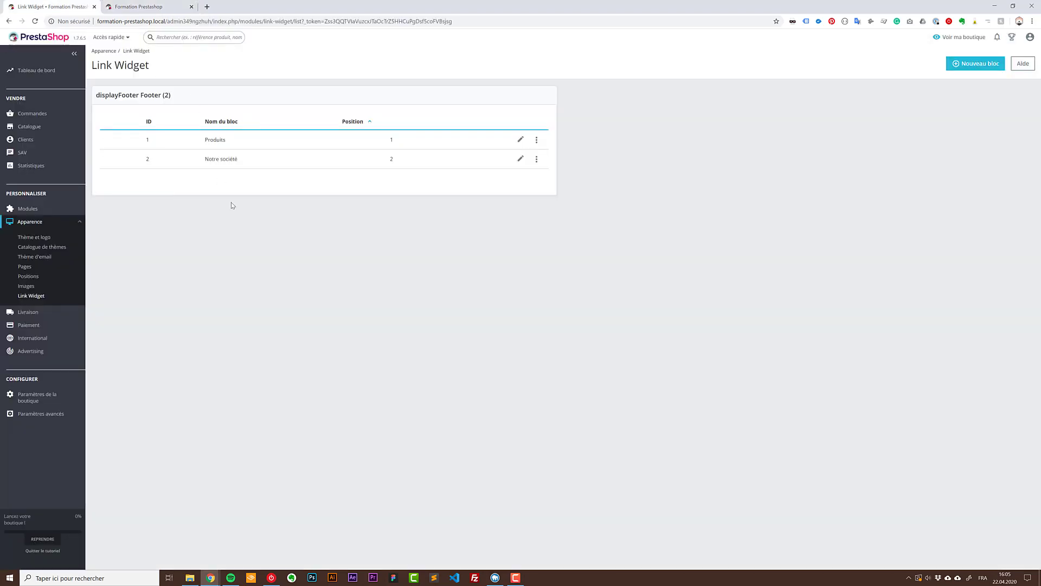
Step: Review the carriers (Transporteurs) and the shipping preferences for handling fees and carrier options
{"action": "left_click", "coordinate": [27, 312]}
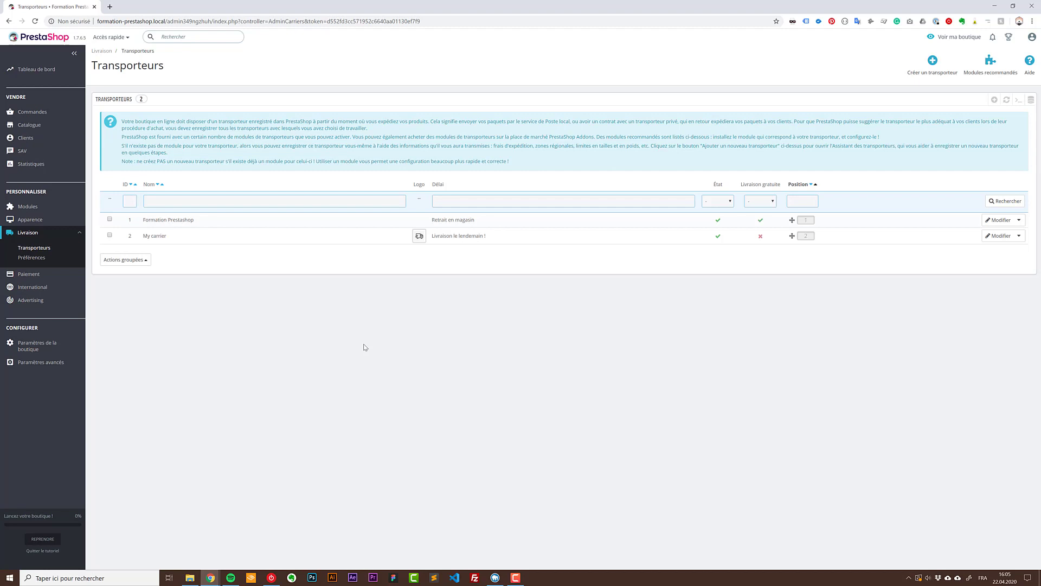
{"action": "left_click", "coordinate": [31, 257]}
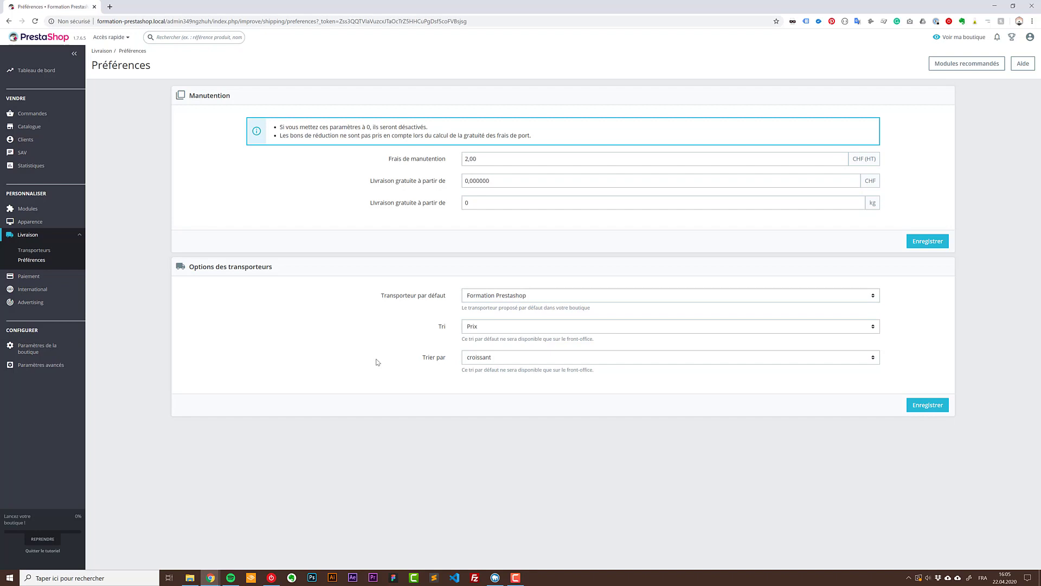
Step: Review the payment methods (Modes de paiement) and the payment restrictions by currency, customer group and country
{"action": "left_click", "coordinate": [44, 263]}
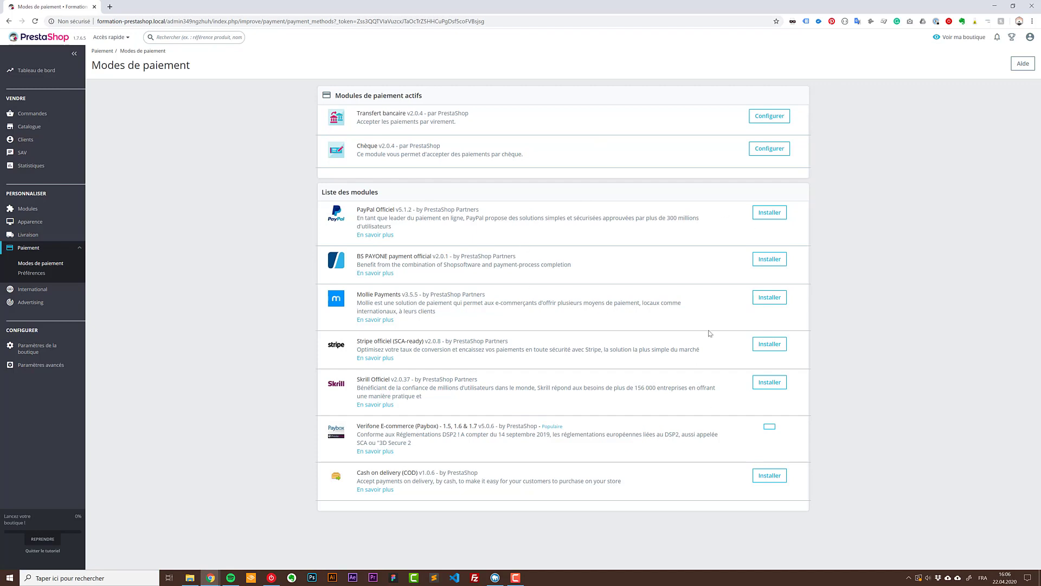
{"action": "left_click", "coordinate": [30, 275]}
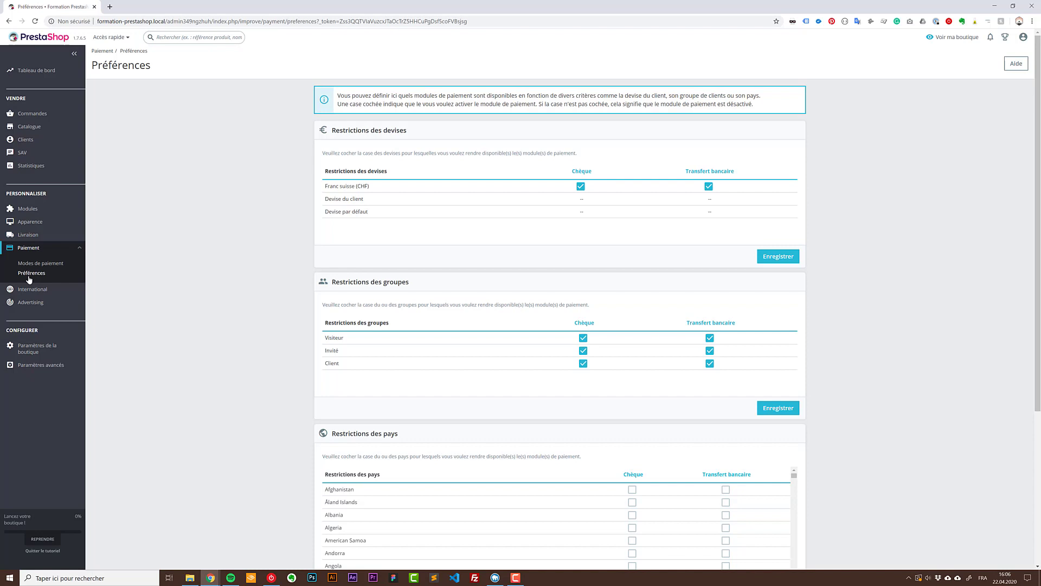
{"action": "scroll", "coordinate": [237, 215], "scroll_direction": "down", "scroll_amount": 1}
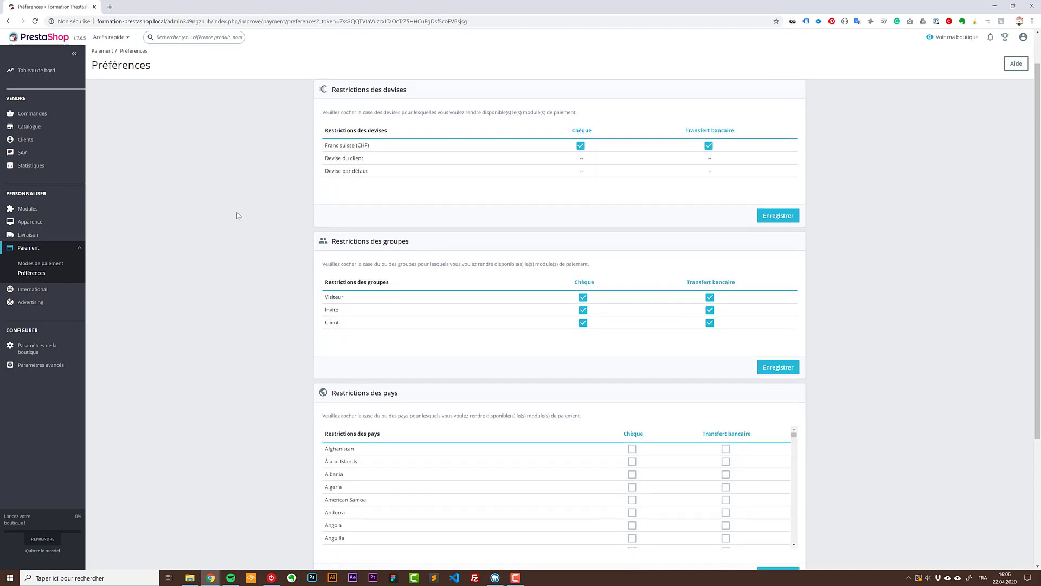
{"action": "scroll", "coordinate": [243, 217], "scroll_direction": "down", "scroll_amount": 2}
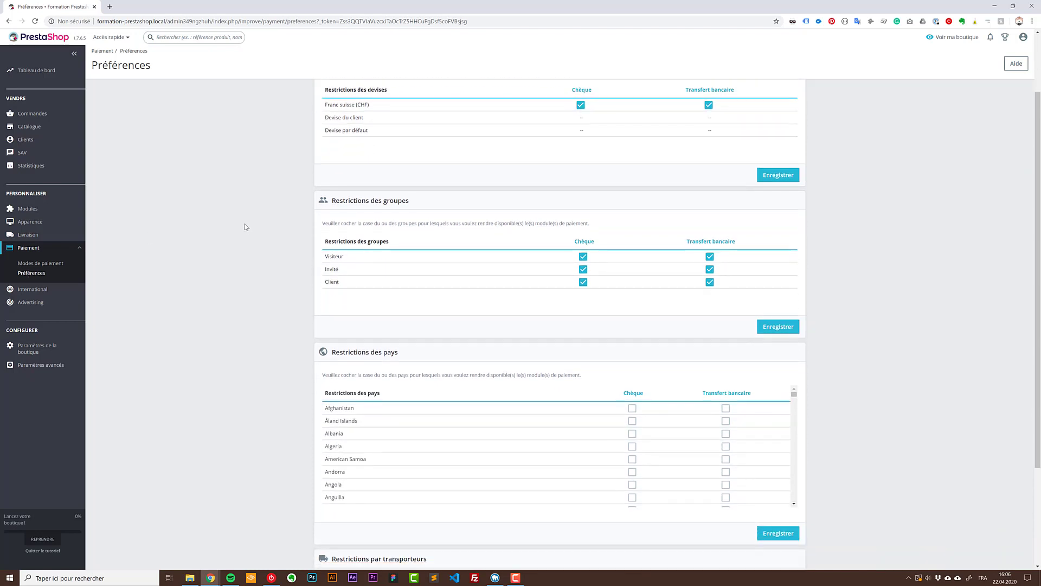
{"action": "scroll", "coordinate": [252, 237], "scroll_direction": "down", "scroll_amount": 2}
{"action": "scroll", "coordinate": [253, 235], "scroll_direction": "up", "scroll_amount": 2}
{"action": "scroll", "coordinate": [254, 236], "scroll_direction": "up", "scroll_amount": 1}
Step: View the international localisation settings (Localisation), including the localisation pack import, default parameters and local units
{"action": "mouse_move", "coordinate": [16, 291]}
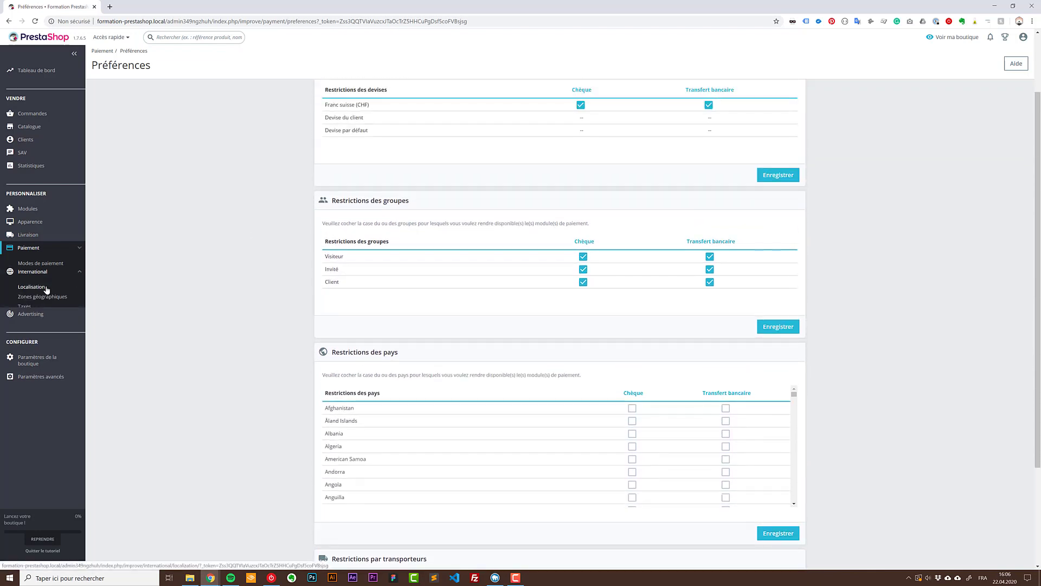
{"action": "left_click", "coordinate": [48, 277]}
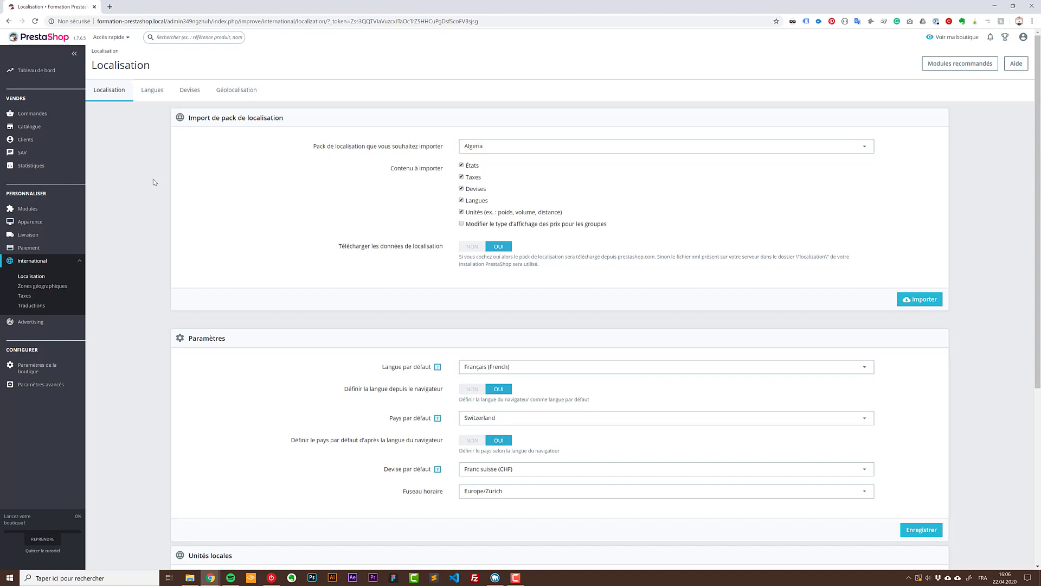
{"action": "scroll", "coordinate": [343, 287], "scroll_direction": "down", "scroll_amount": 1}
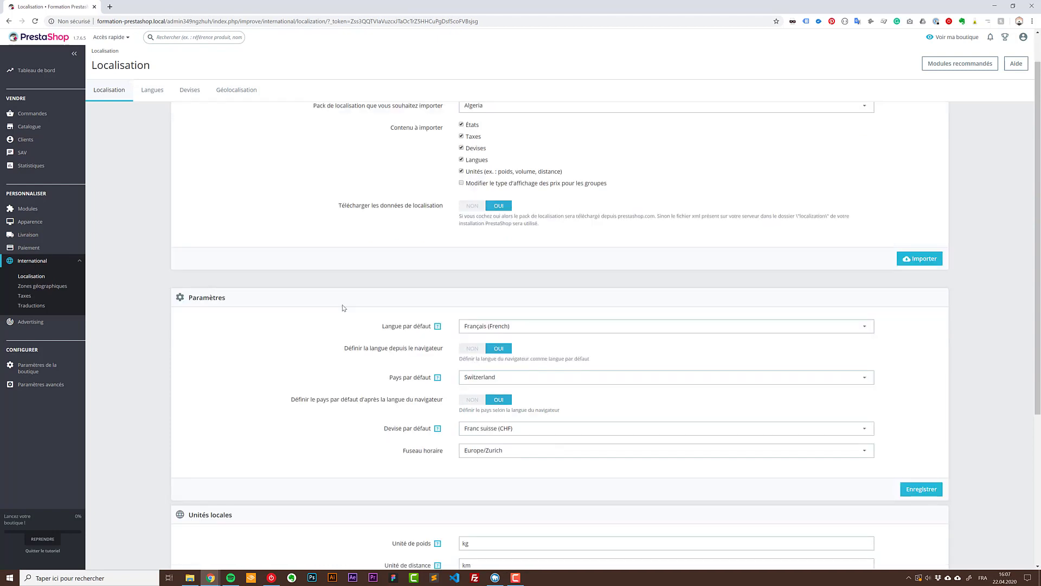
Step: Review the local units and advanced localisation identifiers, along with the languages (Langues) and currencies (Devises)
{"action": "scroll", "coordinate": [343, 308], "scroll_direction": "down", "scroll_amount": 5}
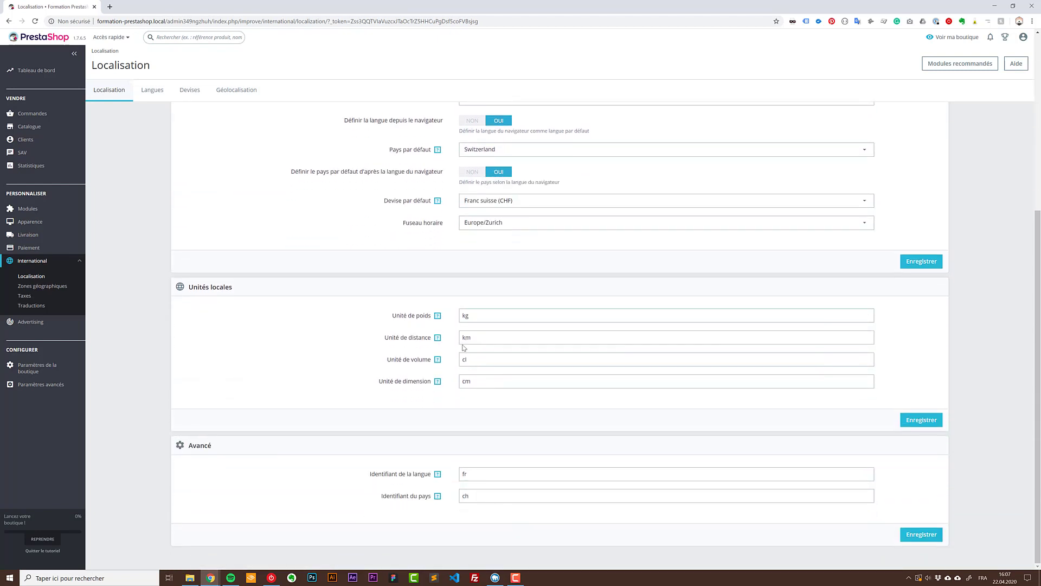
{"action": "left_click", "coordinate": [152, 90]}
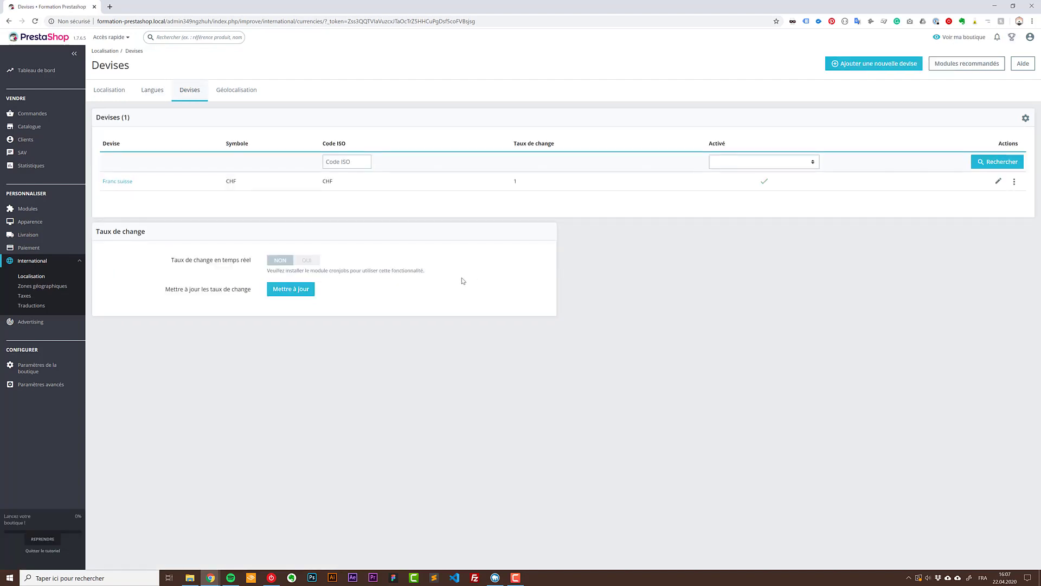
Step: Review the geolocation settings (Géolocalisation), including the behaviour options for restricted countries, the country list and the authorised IP addresses
{"action": "left_click", "coordinate": [246, 90]}
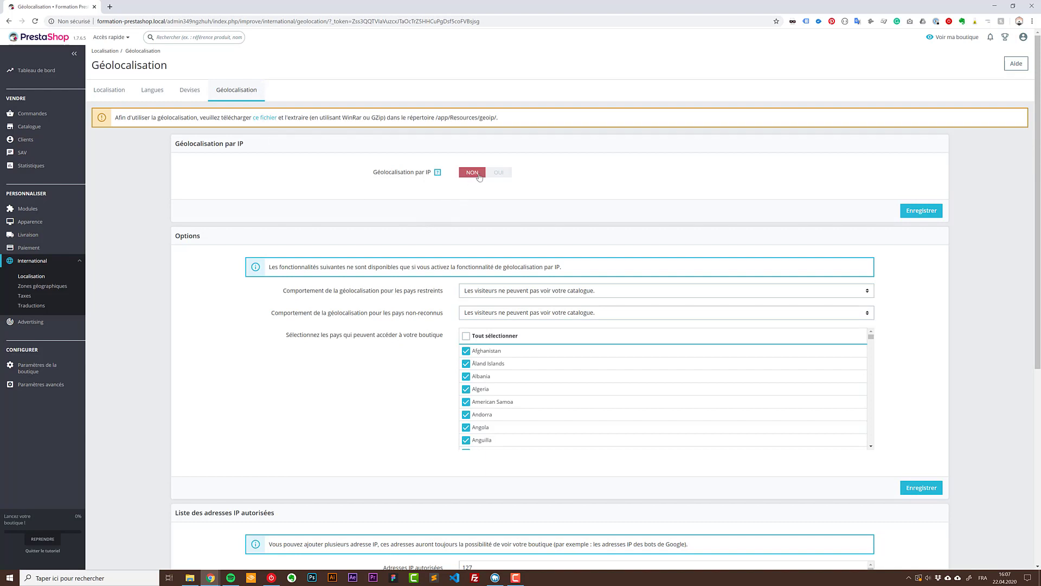
{"action": "left_click", "coordinate": [534, 294]}
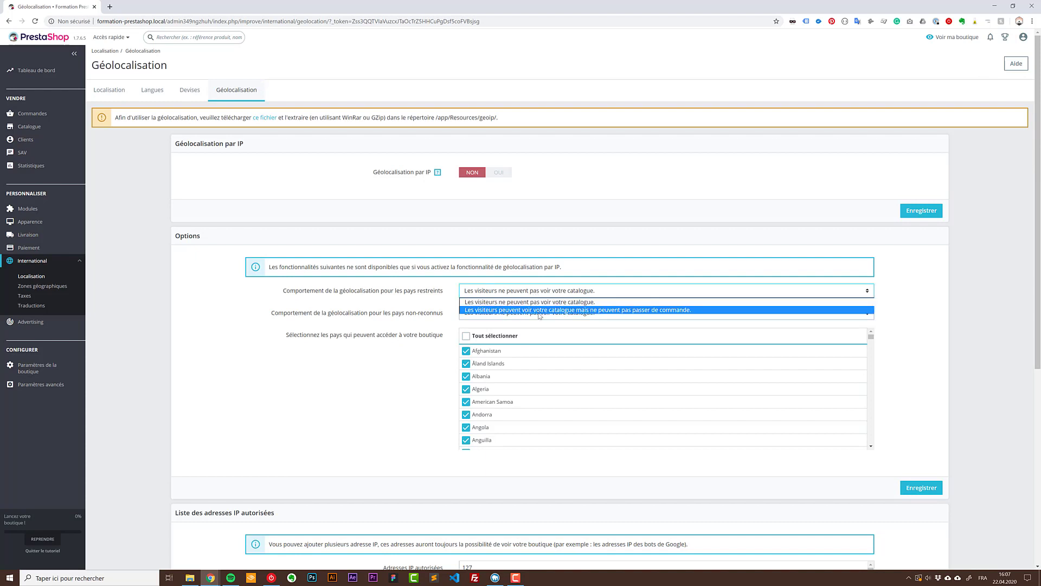
{"action": "scroll", "coordinate": [399, 342], "scroll_direction": "down", "scroll_amount": 3}
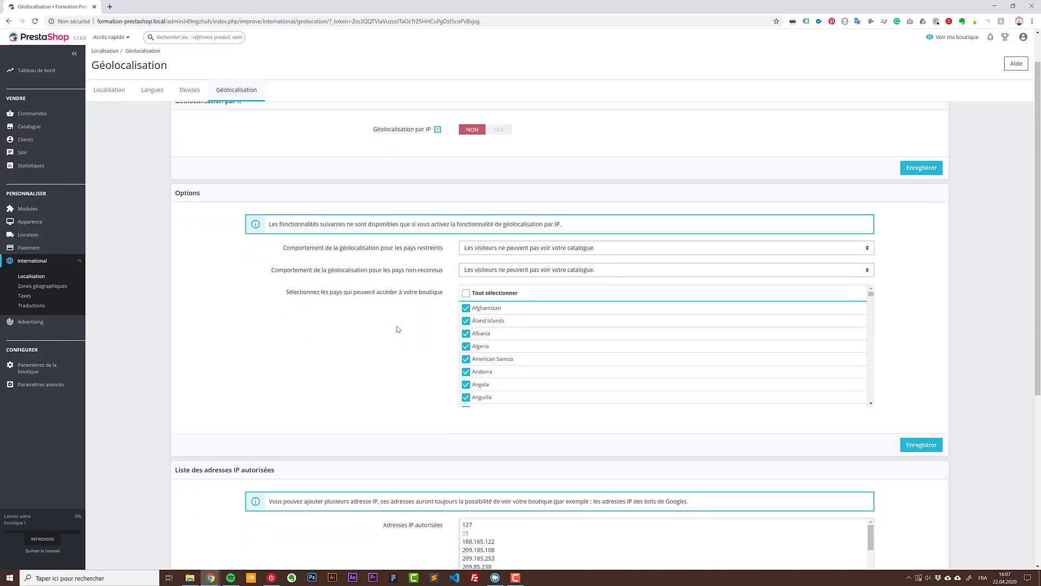
{"action": "scroll", "coordinate": [383, 354], "scroll_direction": "down", "scroll_amount": 2}
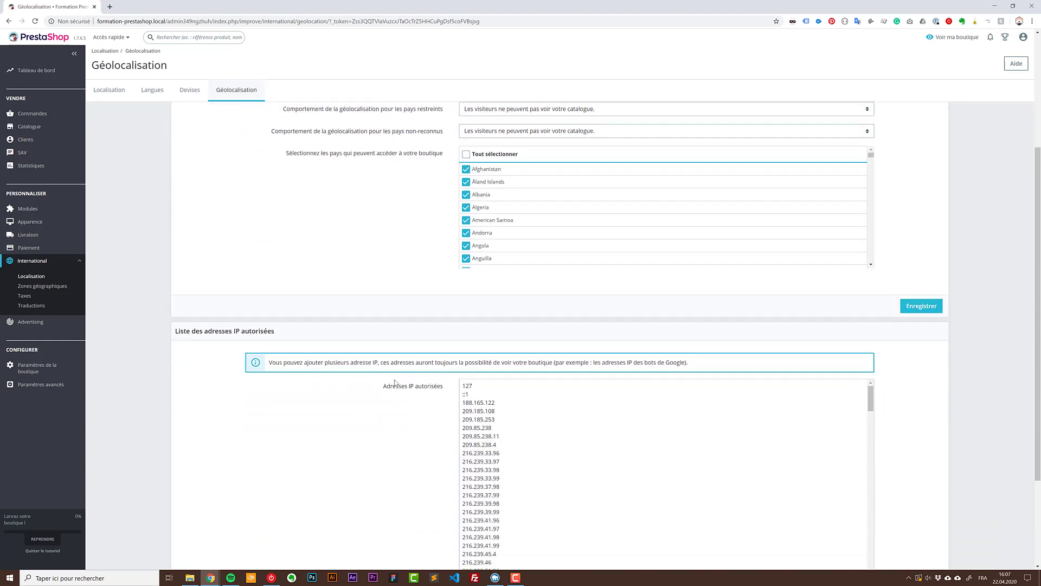
{"action": "scroll", "coordinate": [338, 316], "scroll_direction": "up", "scroll_amount": 5}
Step: Review the geographical zones (Zones géographiques) with their lists of zones, countries (Pays) and states (États)
{"action": "left_click", "coordinate": [44, 286]}
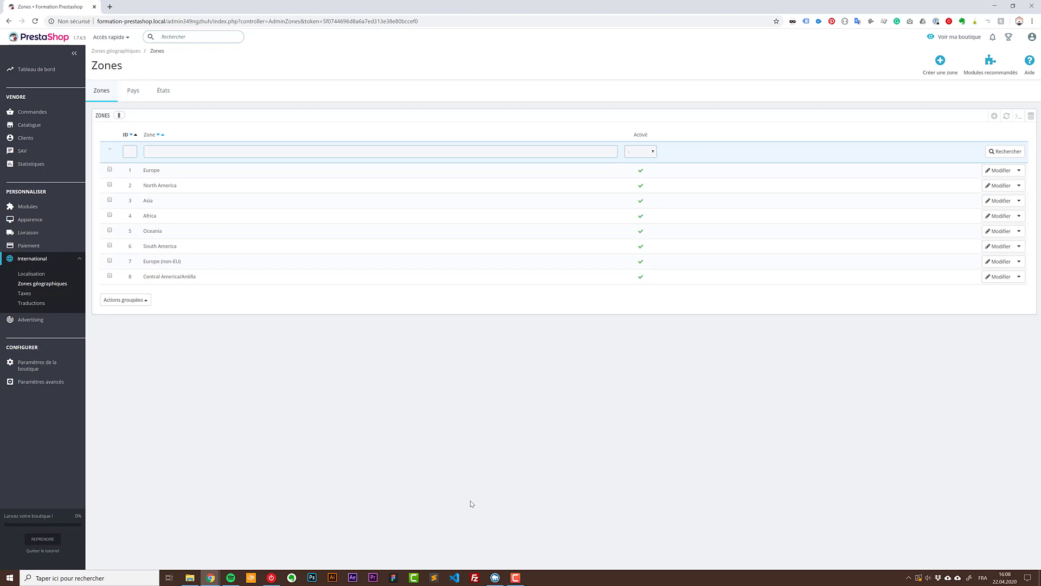
{"action": "left_click", "coordinate": [133, 90]}
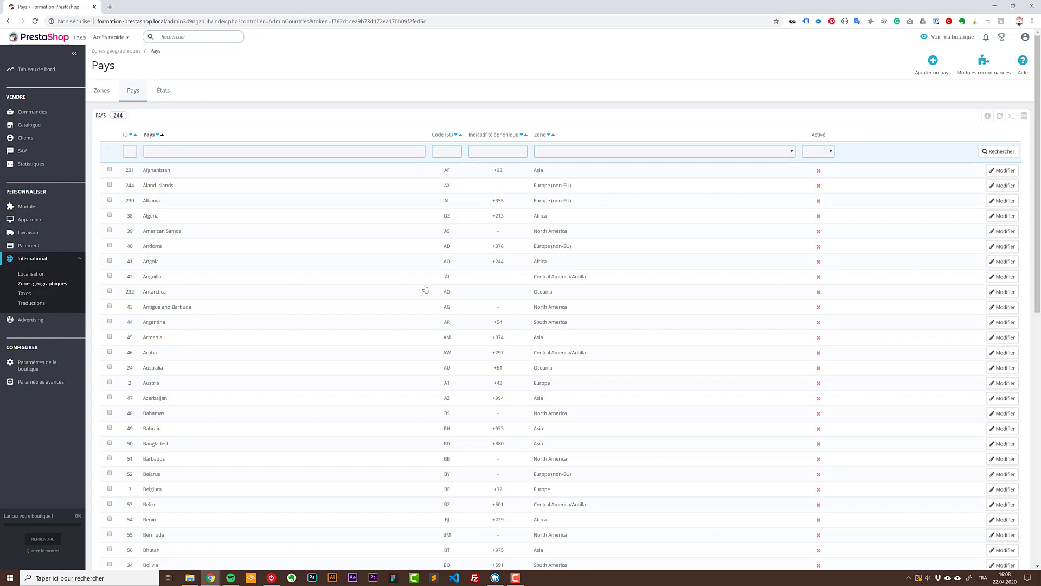
{"action": "left_click", "coordinate": [163, 91]}
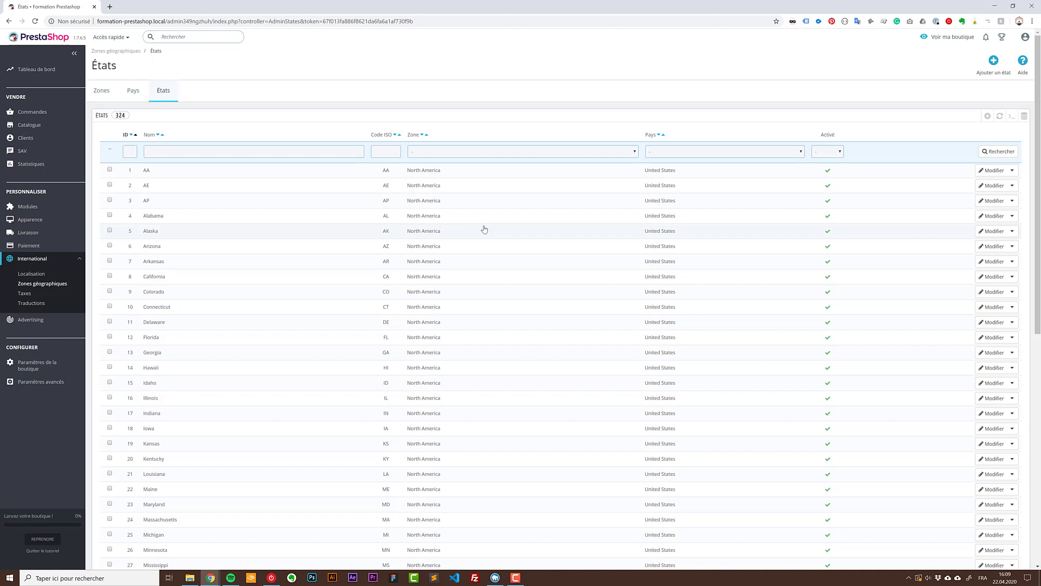
Step: Review the taxes and tax rules (Règles de taxes), and the translation tools (Traductions)
{"action": "left_click", "coordinate": [25, 294]}
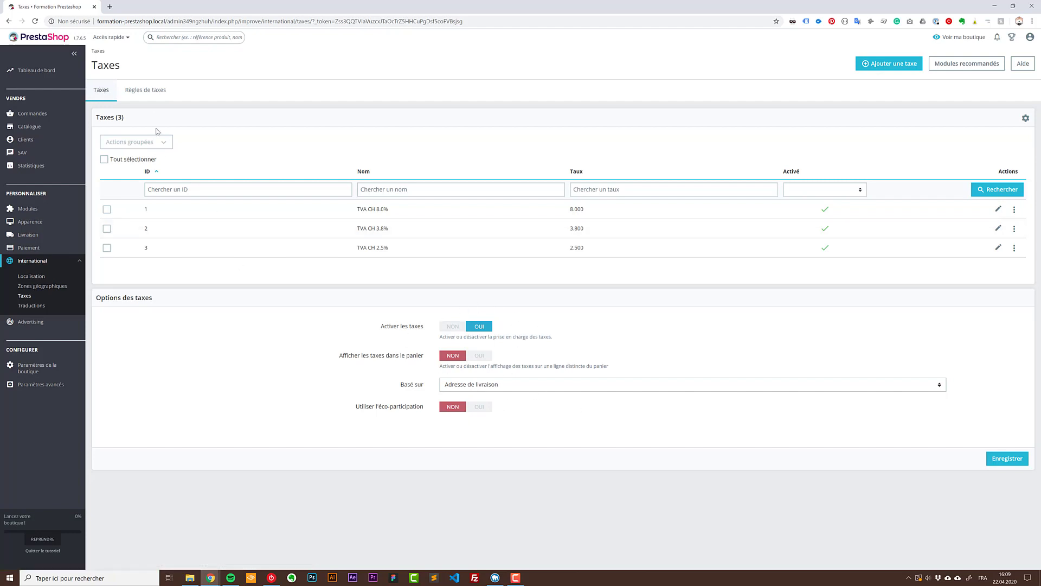
{"action": "left_click", "coordinate": [144, 96]}
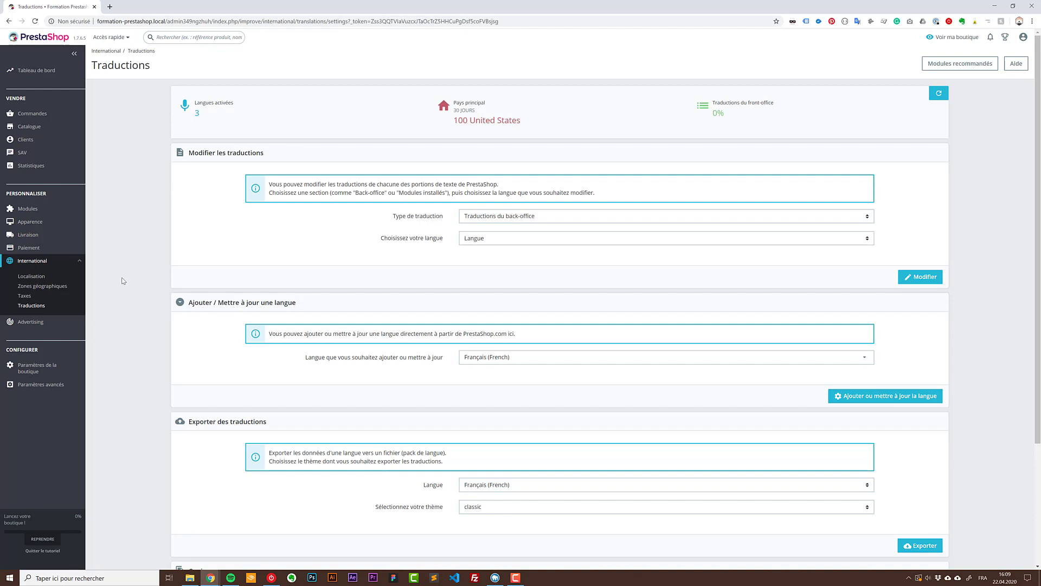
{"action": "scroll", "coordinate": [113, 323], "scroll_direction": "down", "scroll_amount": 1}
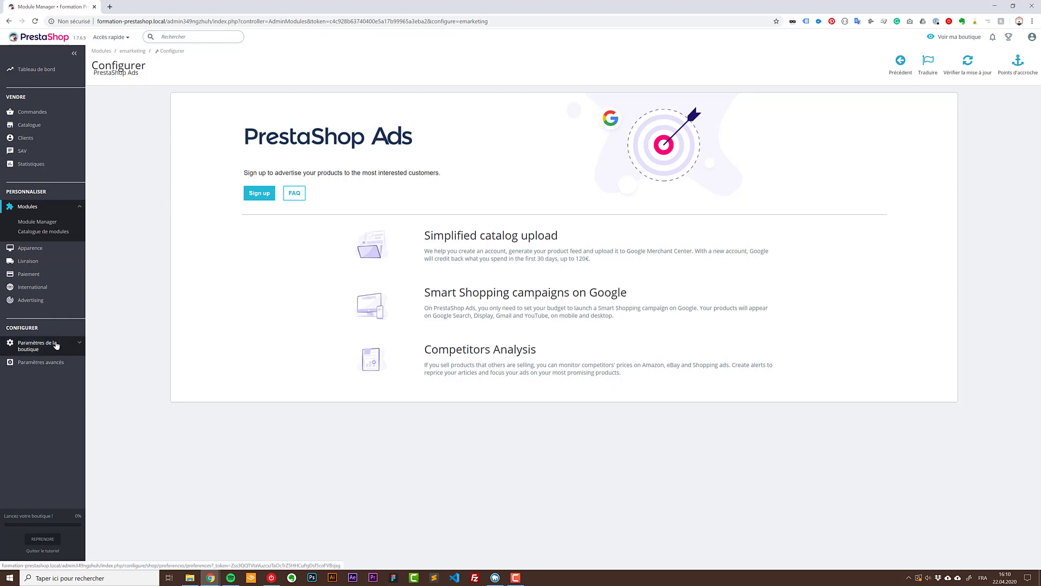
Step: Review the shop's general preferences (Paramètres généraux) and its maintenance settings
{"action": "mouse_move", "coordinate": [56, 345]}
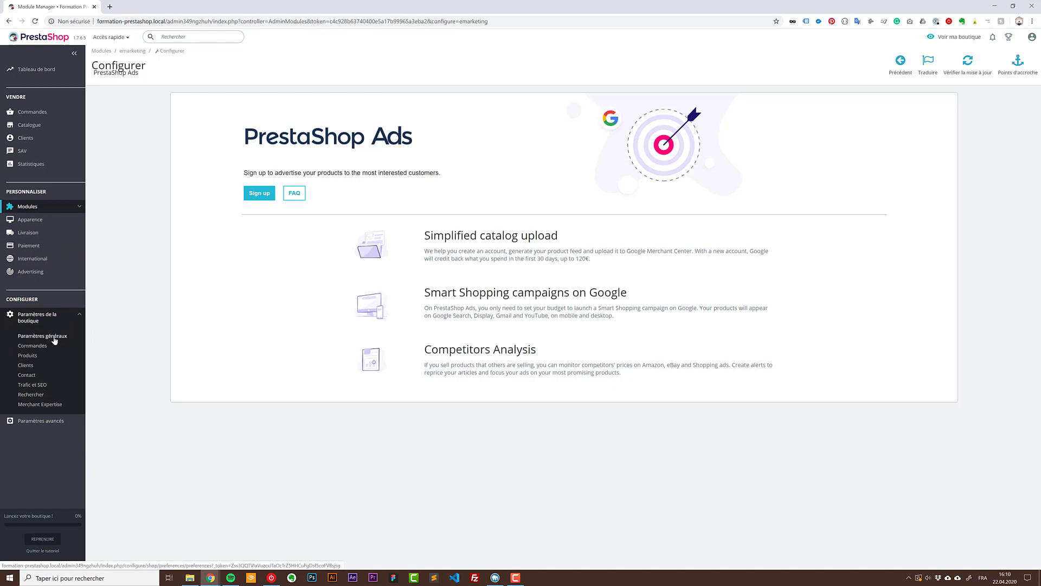
{"action": "left_click", "coordinate": [54, 337]}
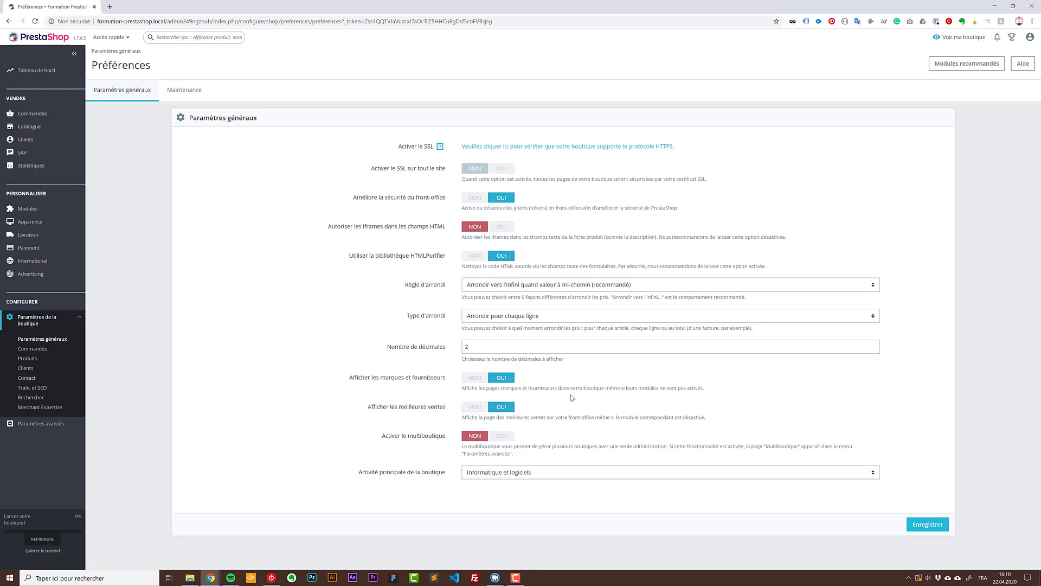
{"action": "left_click", "coordinate": [178, 95]}
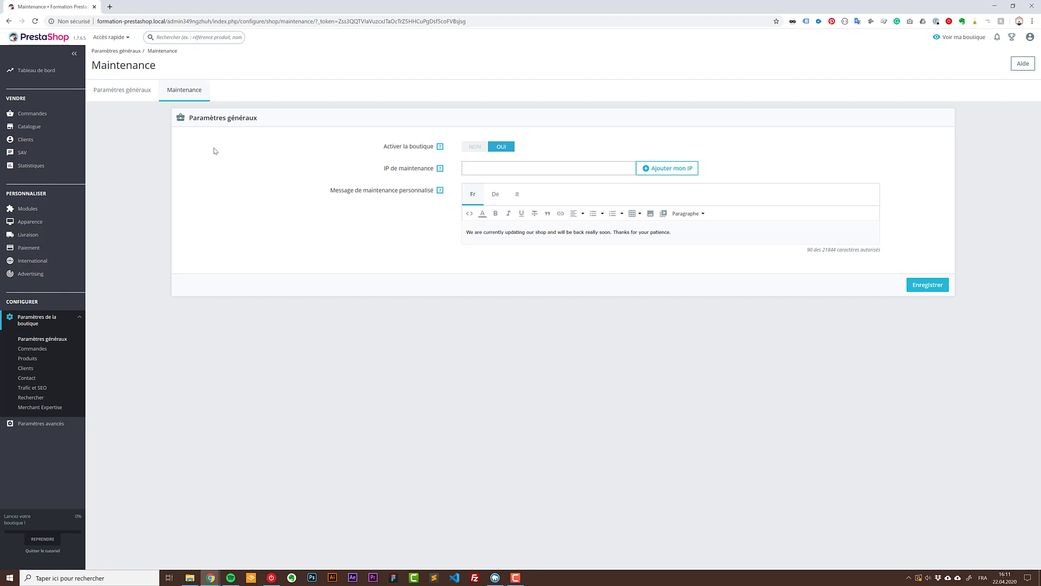
Step: Review the shop's order settings and order statuses, and the product preferences for product pages, stock and pagination
{"action": "left_click", "coordinate": [32, 348]}
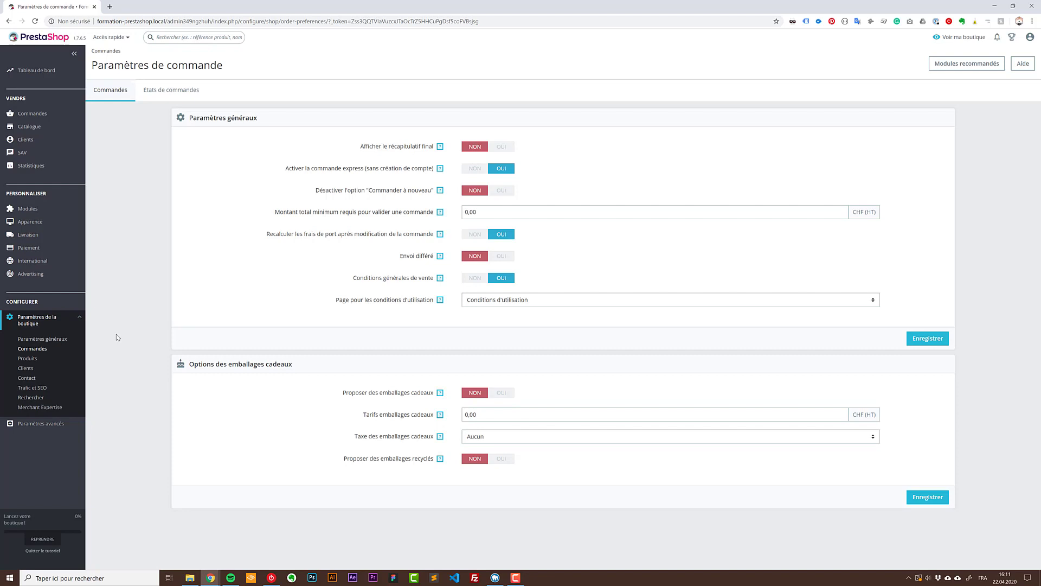
{"action": "left_click", "coordinate": [163, 90]}
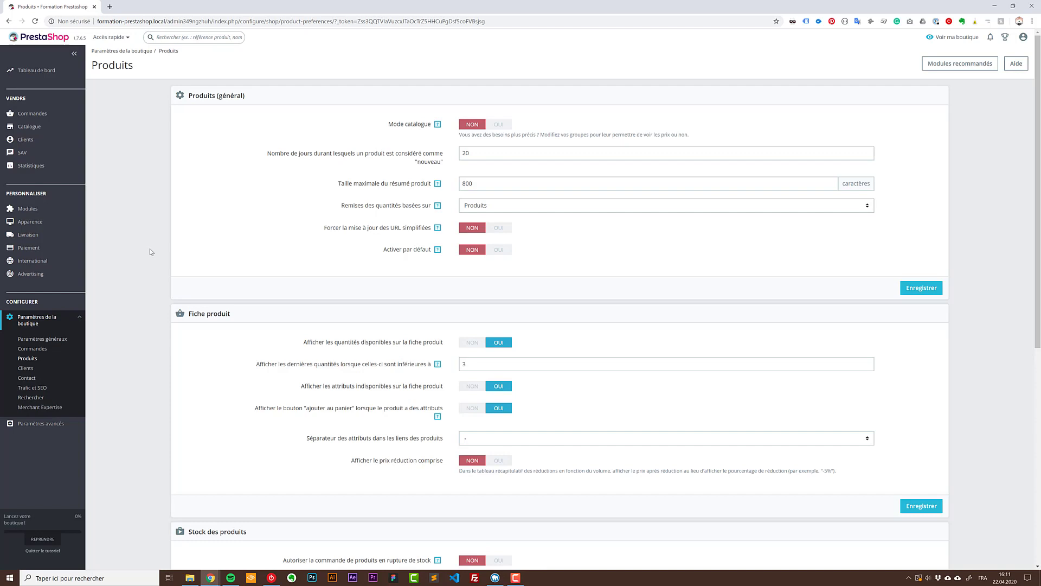
{"action": "scroll", "coordinate": [118, 293], "scroll_direction": "down", "scroll_amount": 3}
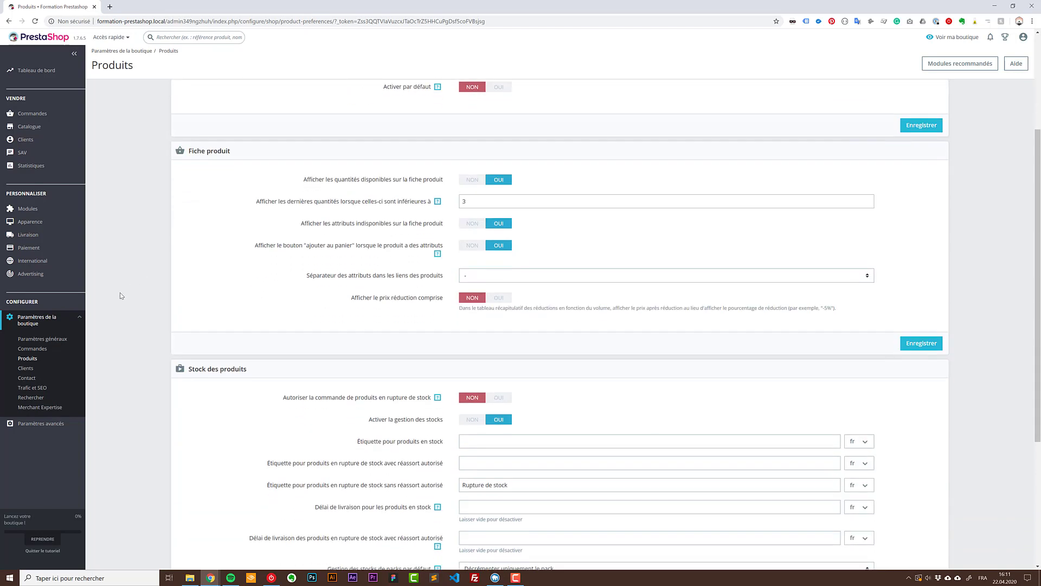
{"action": "scroll", "coordinate": [130, 297], "scroll_direction": "down", "scroll_amount": 4}
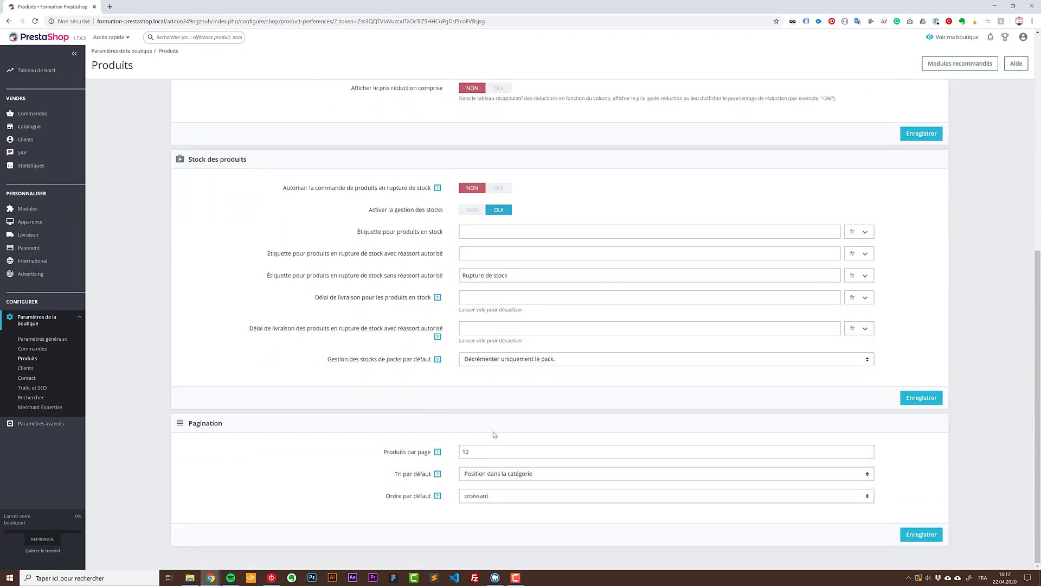
Step: Enable B2B mode (Activer le mode B2B) in the customer preferences, save it, and check the customer section for Encours autorisés
{"action": "left_click", "coordinate": [26, 368]}
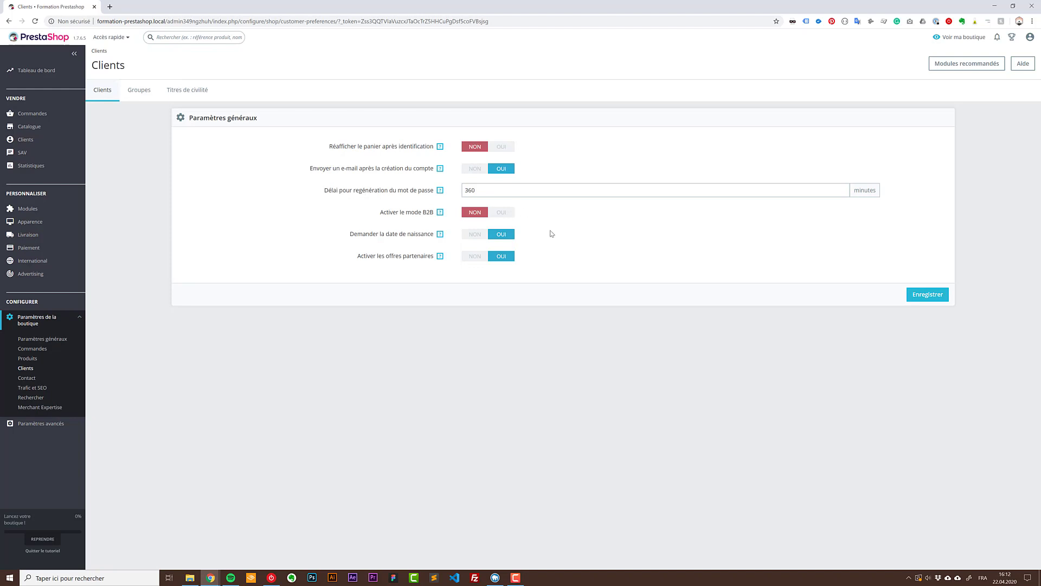
{"action": "left_click", "coordinate": [500, 212]}
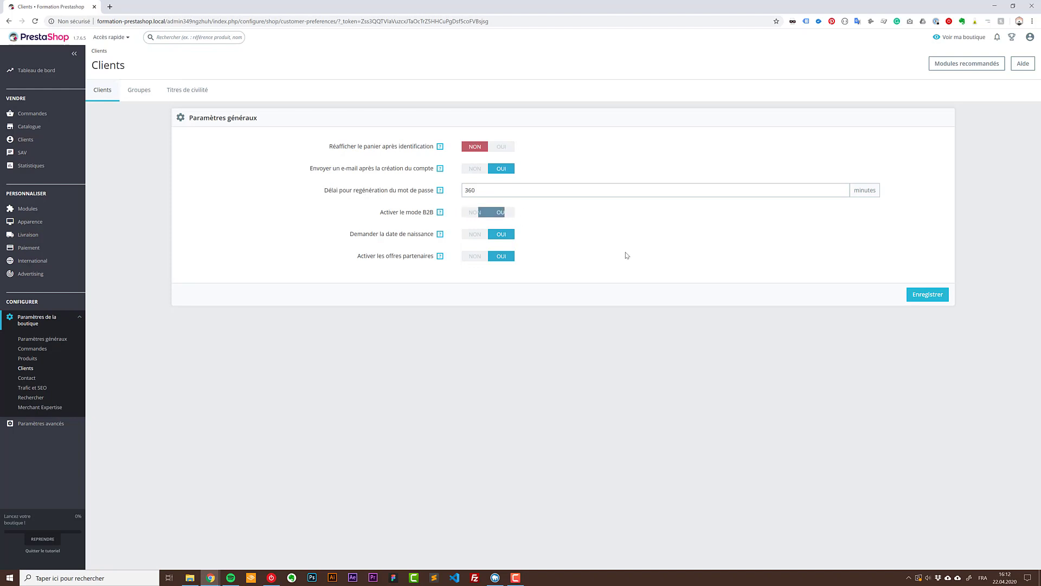
{"action": "left_click", "coordinate": [916, 299]}
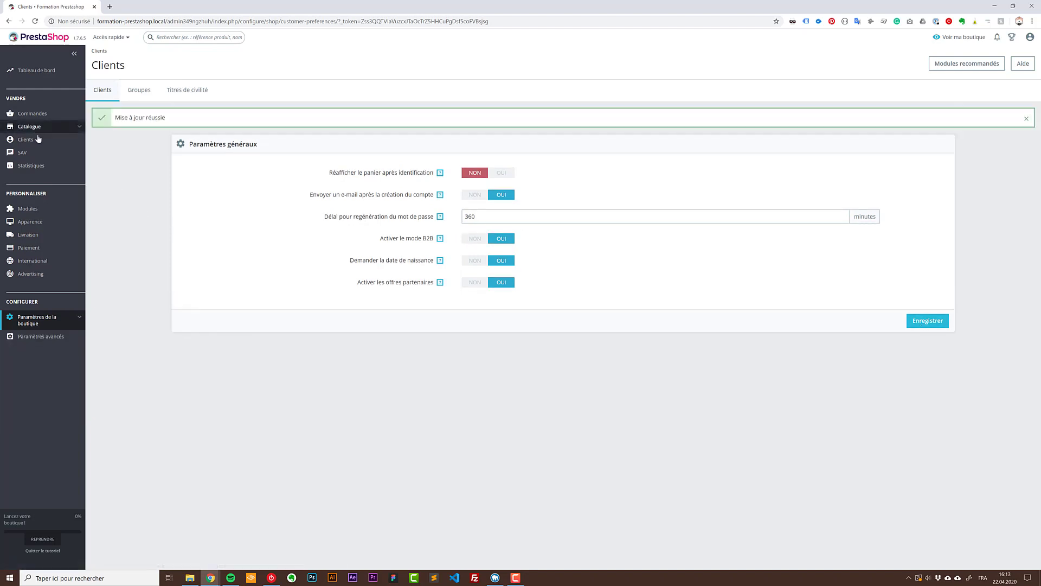
{"action": "mouse_move", "coordinate": [26, 139]}
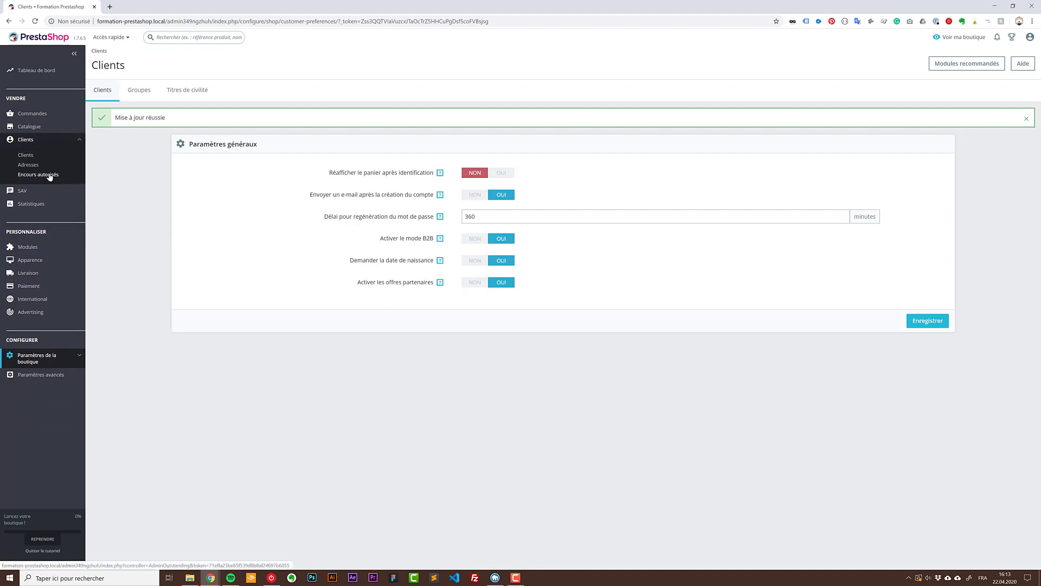
Step: Turn B2B mode back off in the customer preferences and save the change
{"action": "left_click", "coordinate": [474, 242]}
{"action": "left_click", "coordinate": [927, 321]}
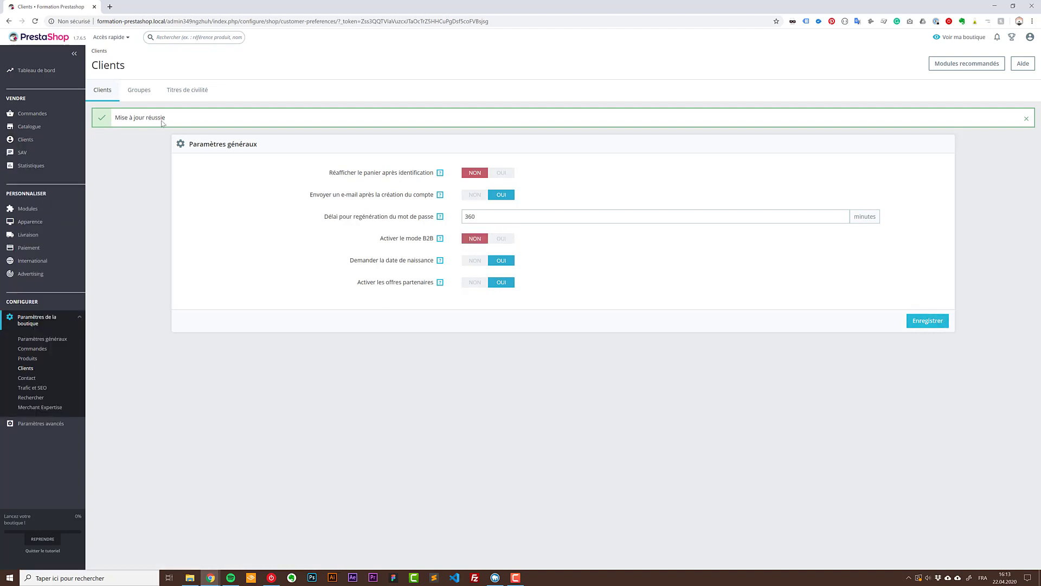
Step: Review the customer groups (Groupes) with their default options, and the social titles (Titres de civilité)
{"action": "left_click", "coordinate": [144, 93]}
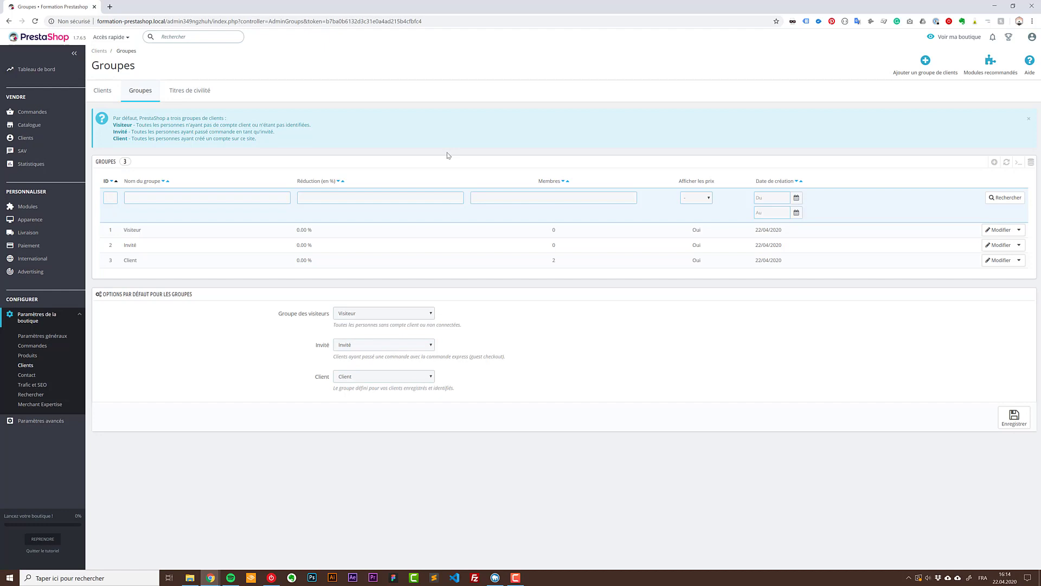
{"action": "left_click", "coordinate": [206, 92]}
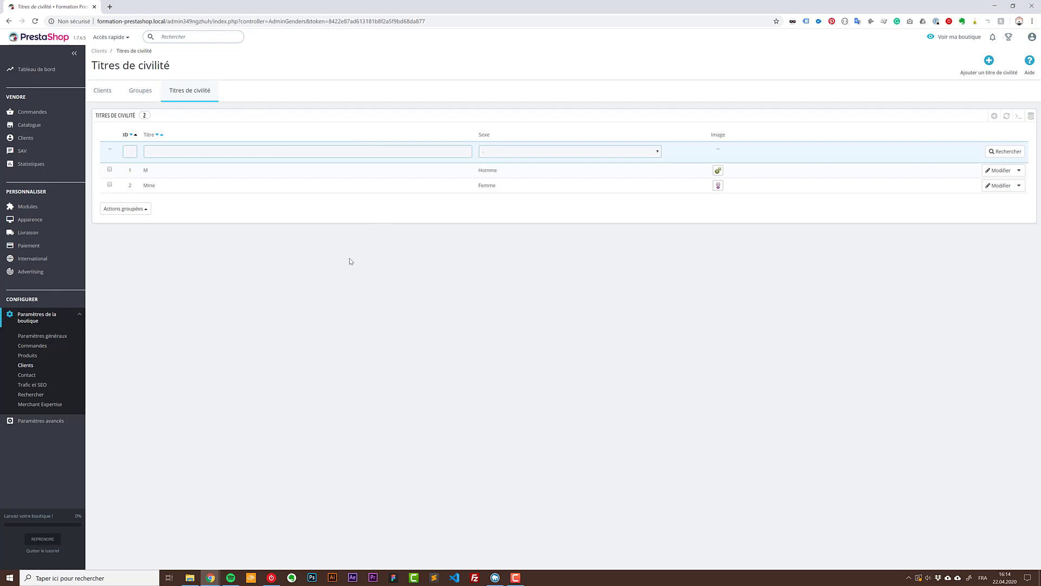
Step: Review the shop contacts and the stores page (Magasins), including the shop name and contact details form
{"action": "left_click", "coordinate": [27, 375]}
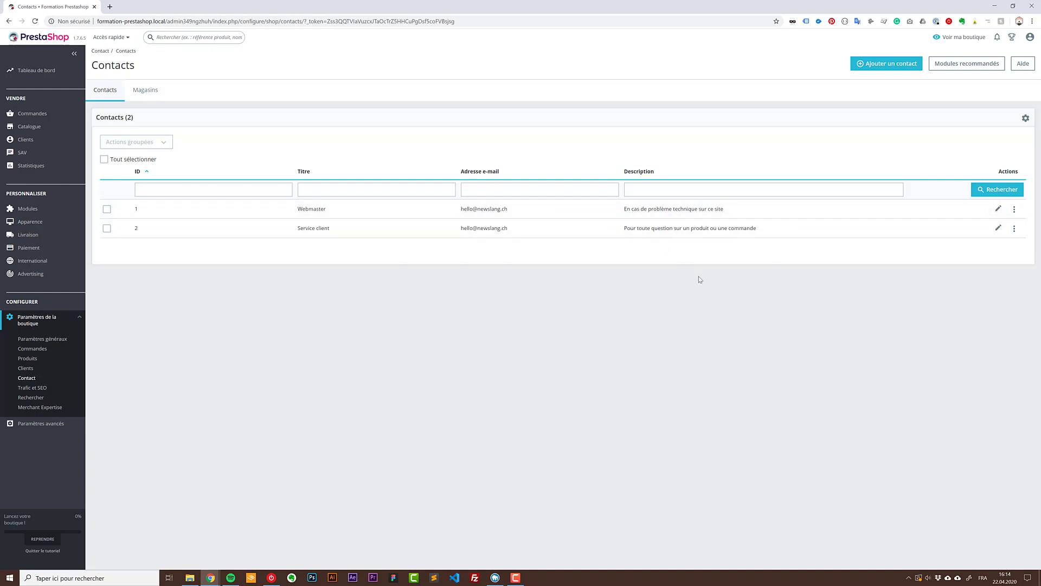
{"action": "left_click", "coordinate": [147, 90]}
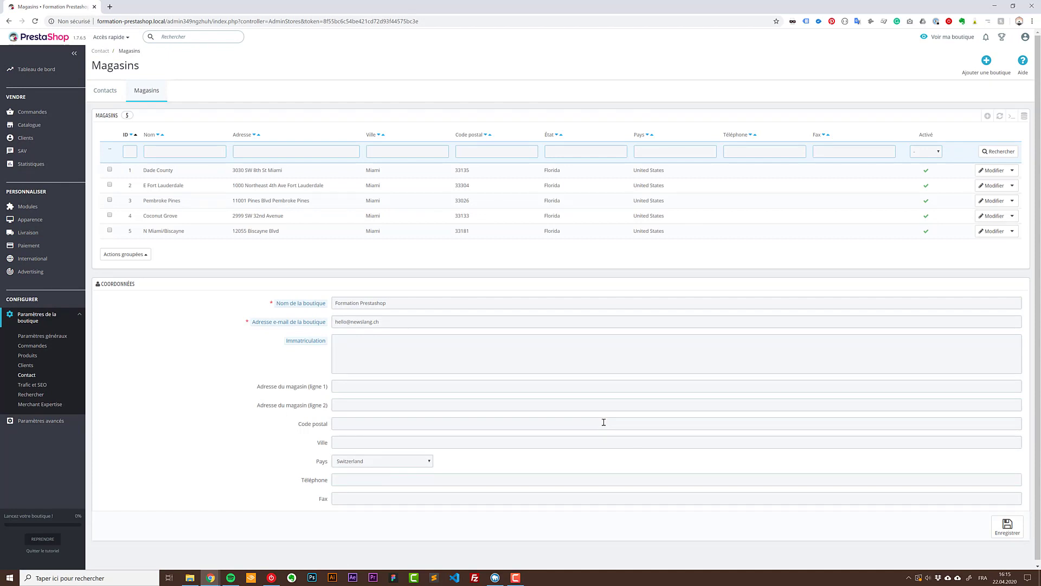
{"action": "scroll", "coordinate": [732, 344], "scroll_direction": "down", "scroll_amount": 1}
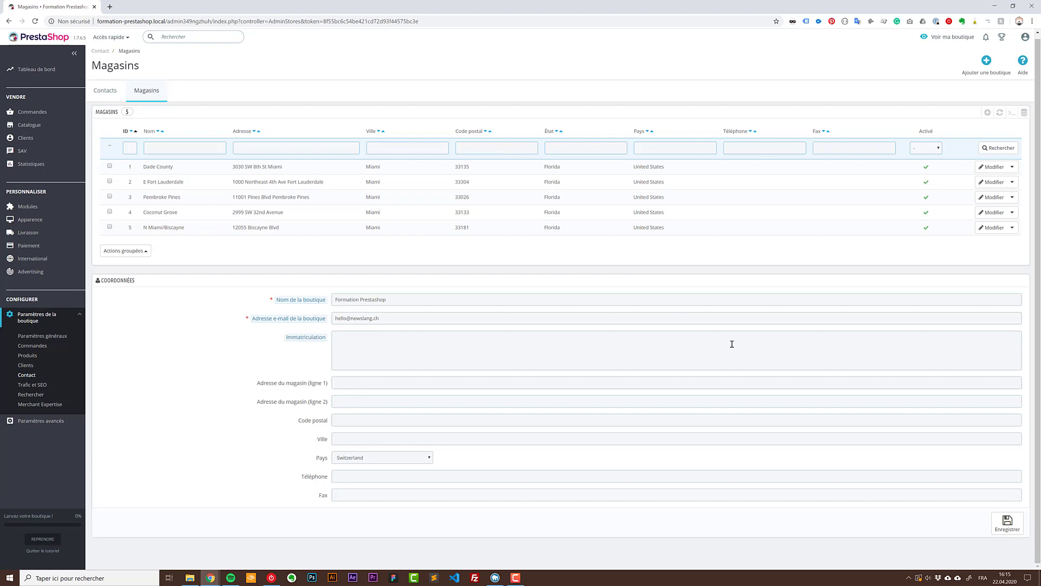
{"action": "left_click", "coordinate": [406, 301]}
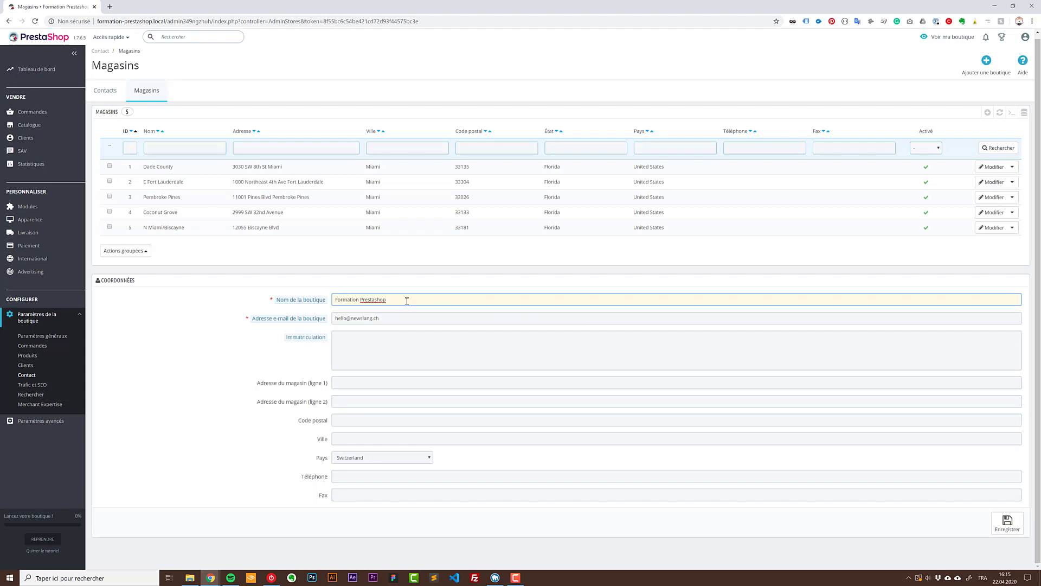
Step: Examine the SEO & URL settings under Trafic et SEO, including the page list, URL configuration and shop URL
{"action": "left_click", "coordinate": [41, 385]}
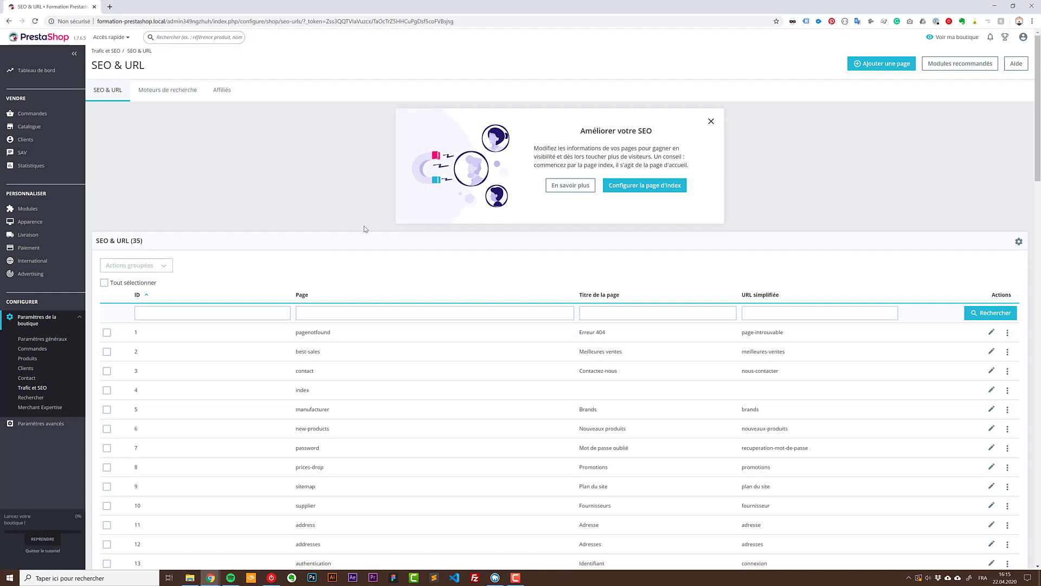
{"action": "scroll", "coordinate": [395, 284], "scroll_direction": "down", "scroll_amount": 2}
{"action": "scroll", "coordinate": [399, 288], "scroll_direction": "down", "scroll_amount": 1}
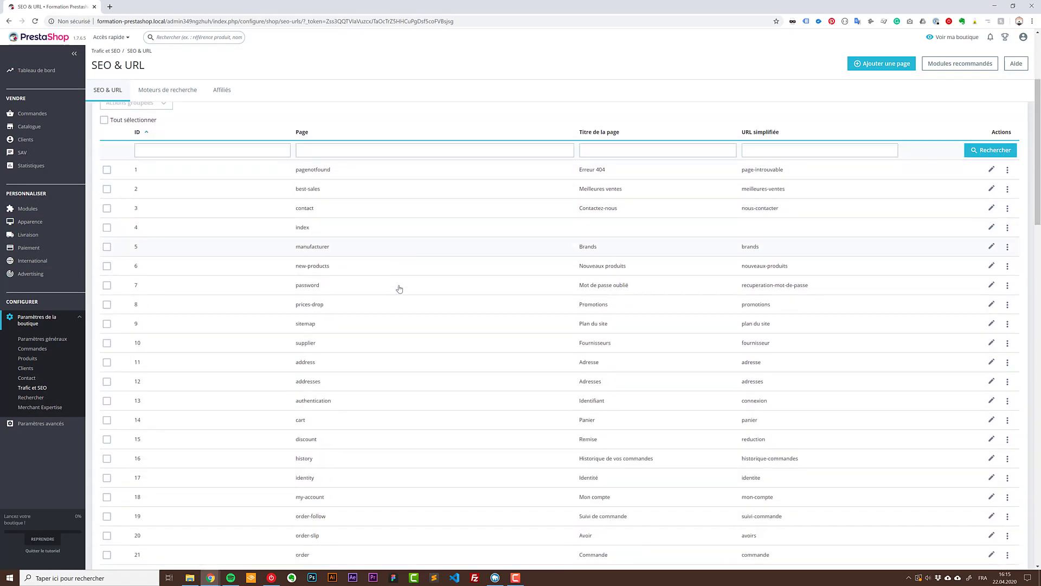
{"action": "scroll", "coordinate": [403, 283], "scroll_direction": "down", "scroll_amount": 3}
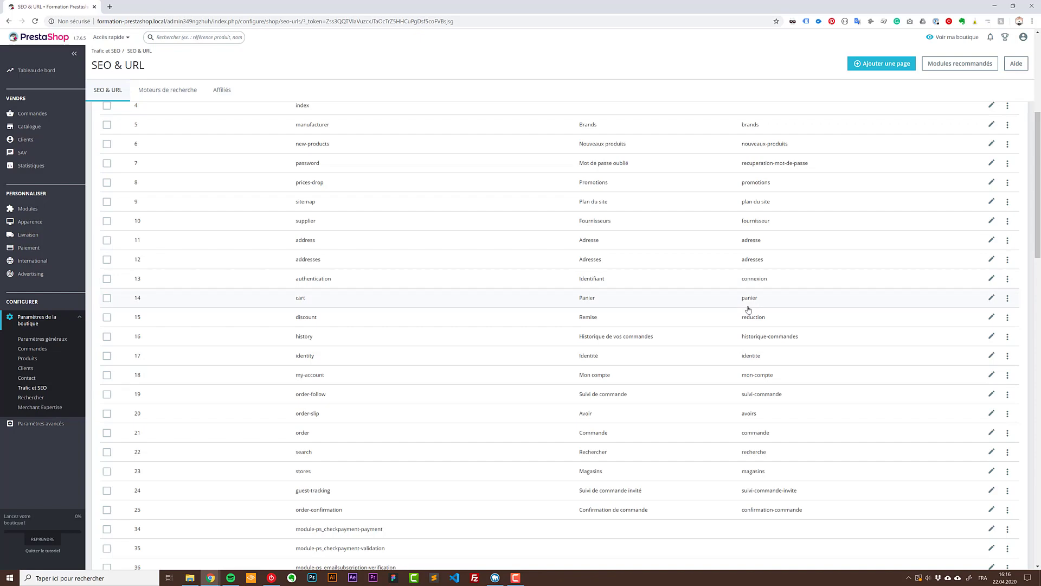
{"action": "scroll", "coordinate": [748, 309], "scroll_direction": "down", "scroll_amount": 15}
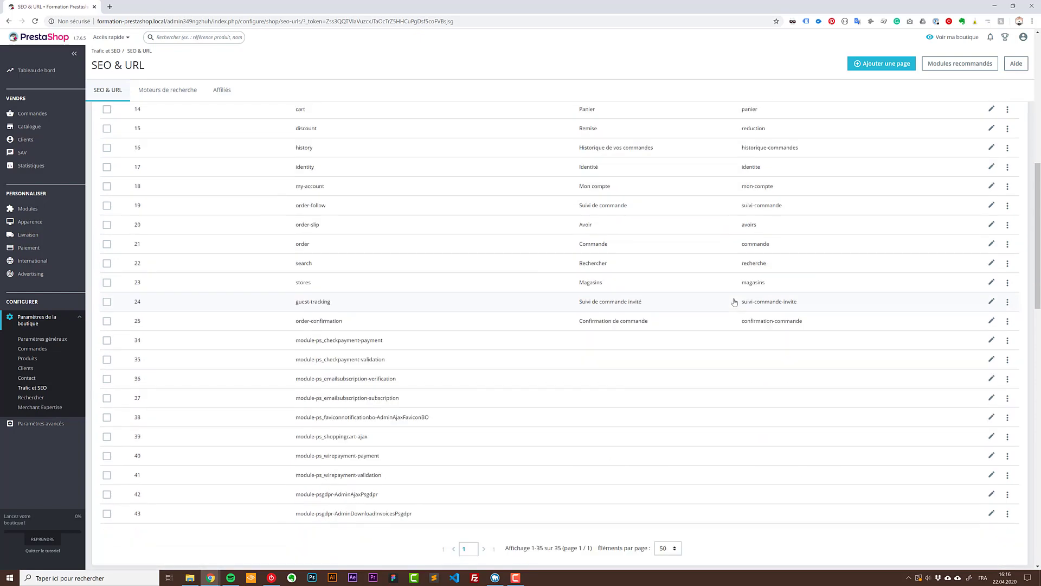
{"action": "scroll", "coordinate": [735, 303], "scroll_direction": "up", "scroll_amount": 1}
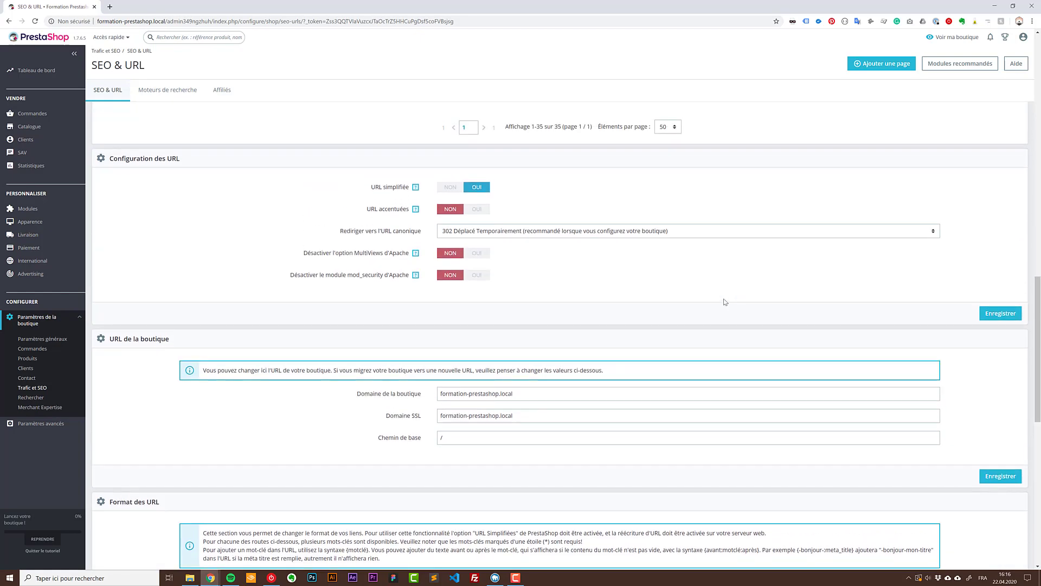
Step: Review the URL formats and robots.txt section, the search engines list (Moteurs de recherche) and the affiliates page (Affiliés)
{"action": "scroll", "coordinate": [576, 369], "scroll_direction": "down", "scroll_amount": 12}
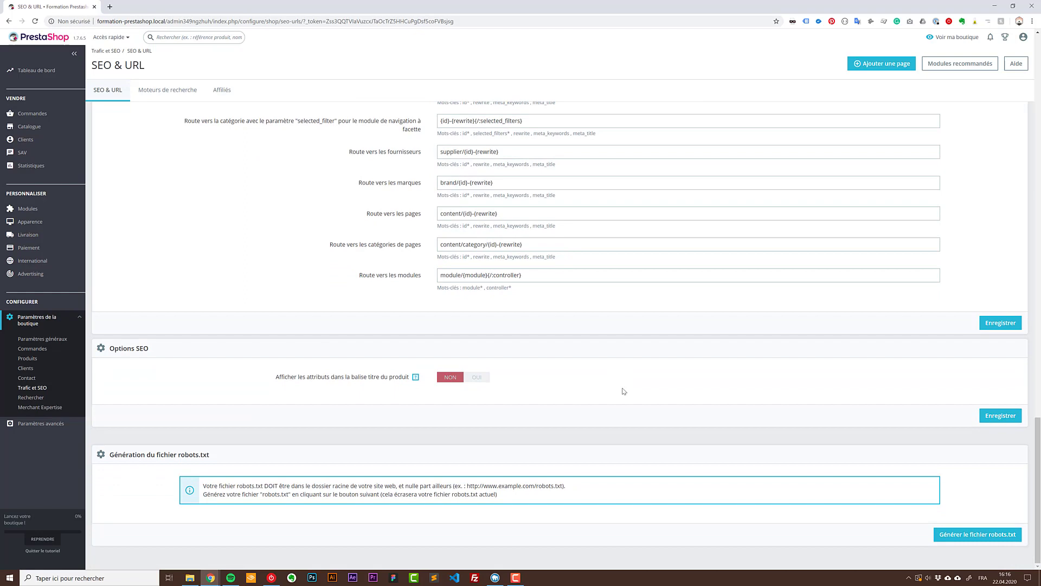
{"action": "scroll", "coordinate": [274, 358], "scroll_direction": "up", "scroll_amount": 10}
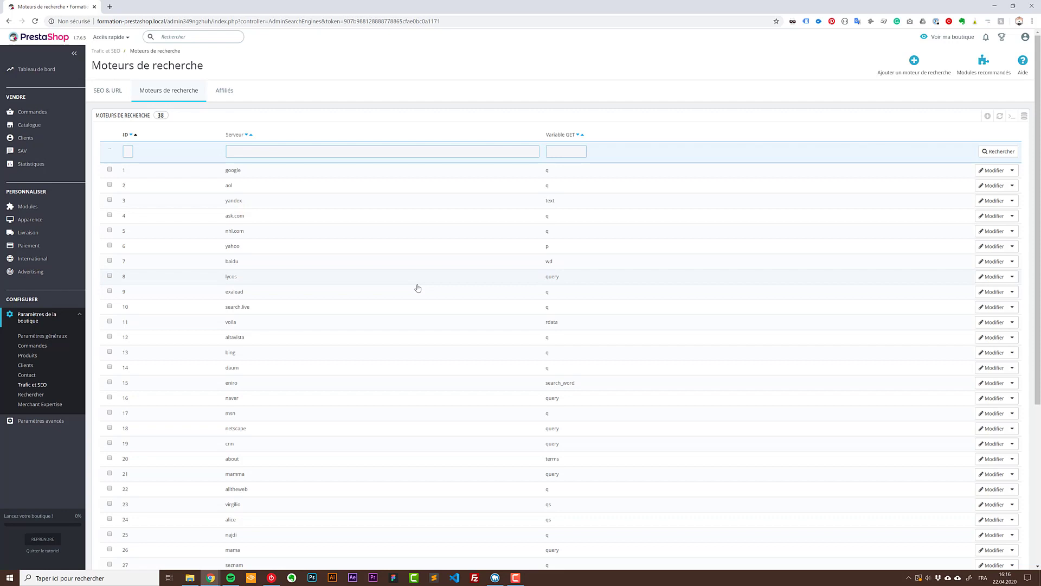
{"action": "left_click", "coordinate": [224, 93]}
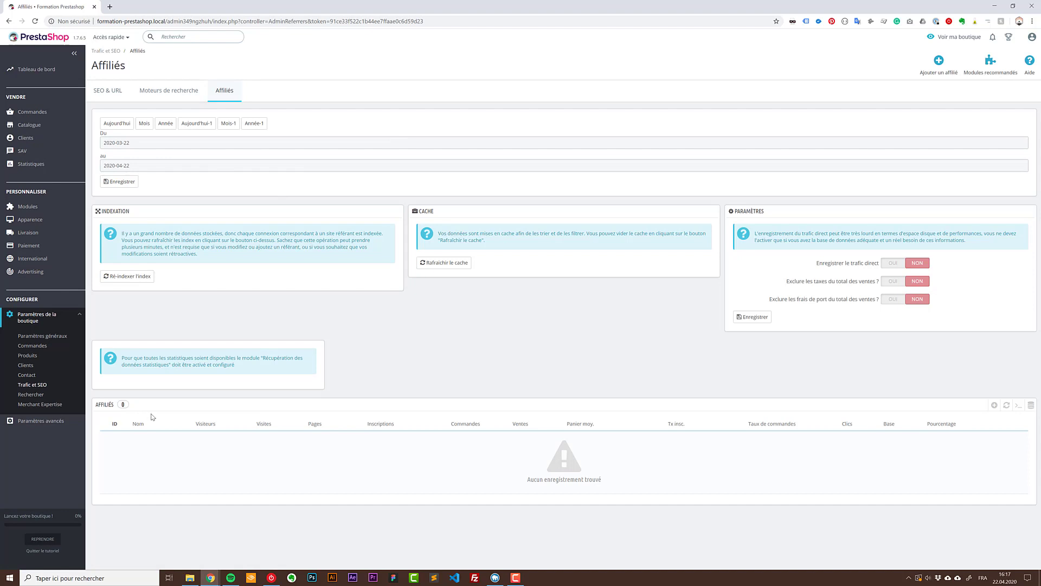
Step: Examine the shop search page (Rechercher), including the search aliases, product indexation and word-matching options
{"action": "left_click", "coordinate": [31, 394]}
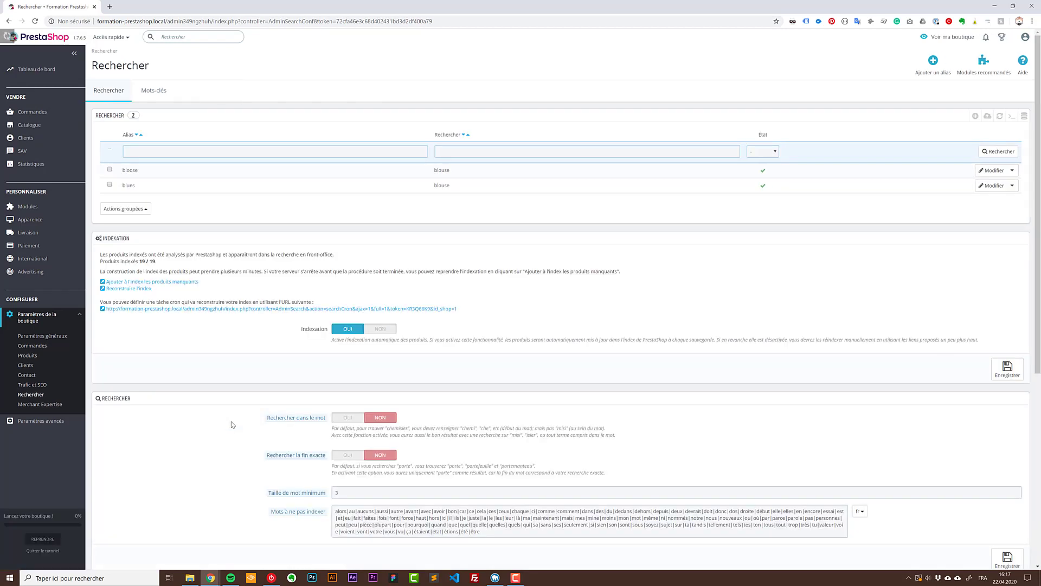
{"action": "scroll", "coordinate": [204, 391], "scroll_direction": "down", "scroll_amount": 1}
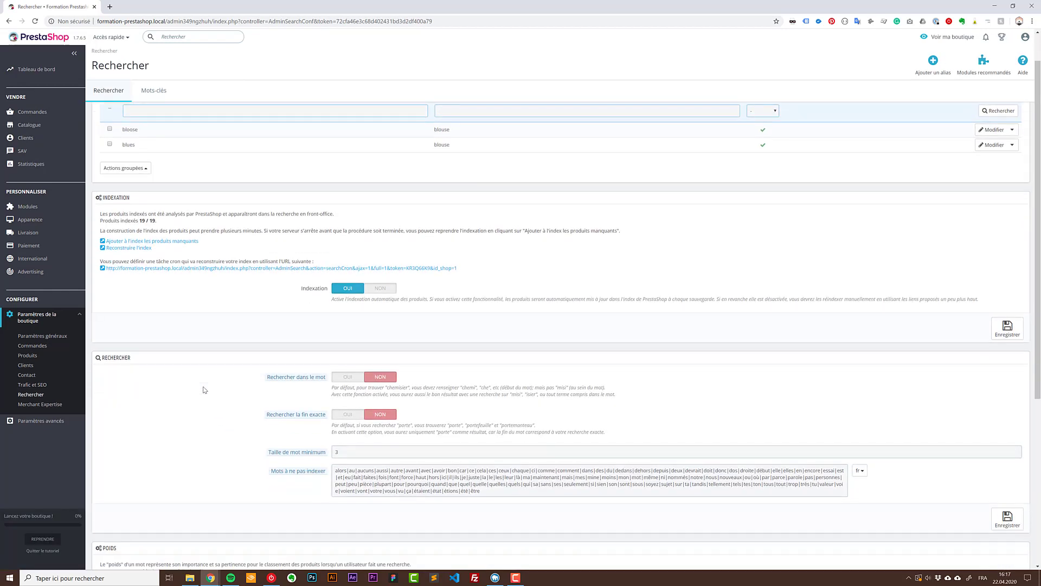
{"action": "scroll", "coordinate": [222, 372], "scroll_direction": "up", "scroll_amount": 1}
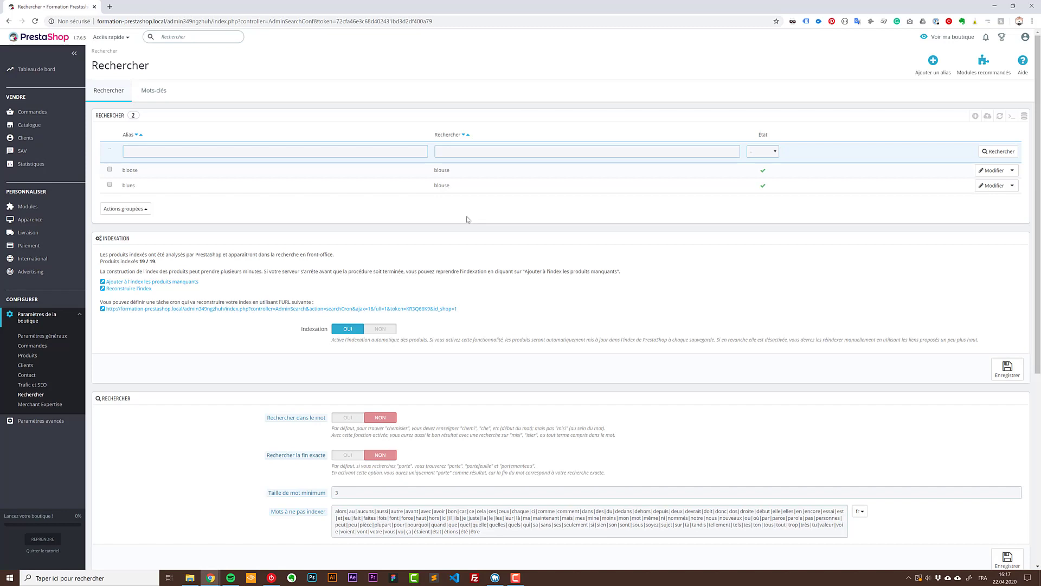
{"action": "scroll", "coordinate": [185, 169], "scroll_direction": "down", "scroll_amount": 1}
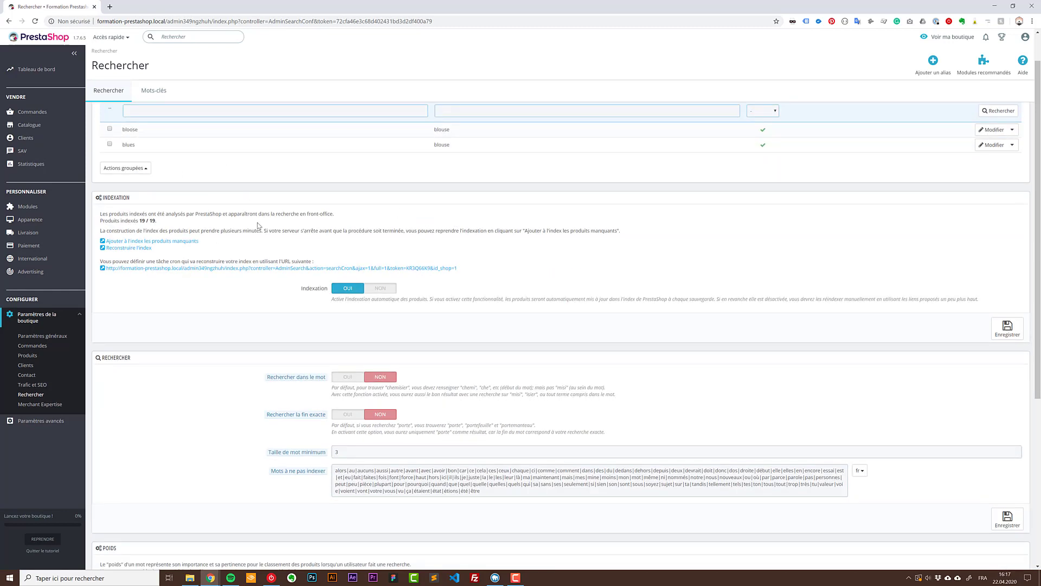
{"action": "scroll", "coordinate": [258, 225], "scroll_direction": "down", "scroll_amount": 1}
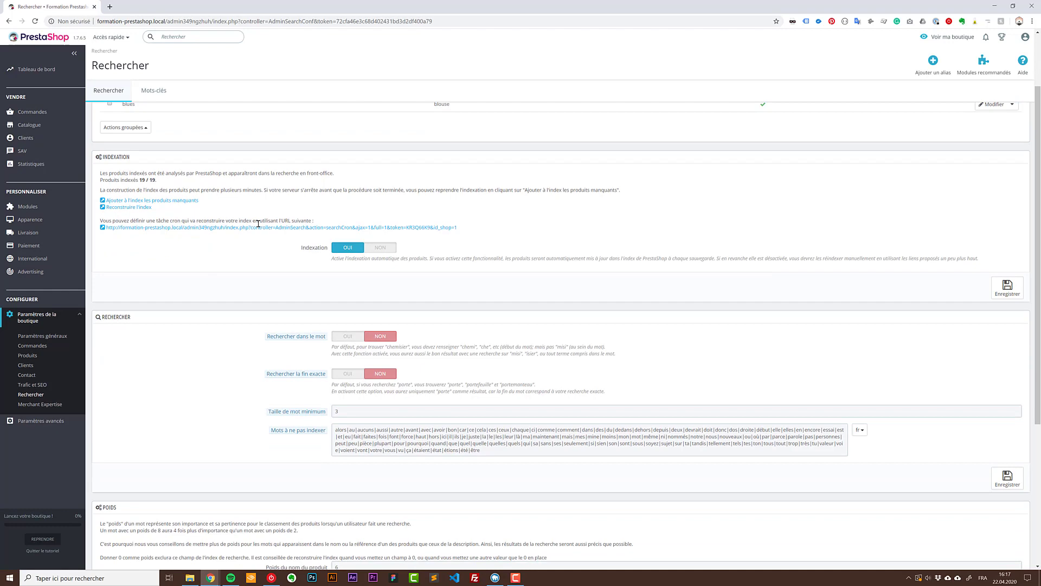
{"action": "scroll", "coordinate": [258, 223], "scroll_direction": "down", "scroll_amount": 1}
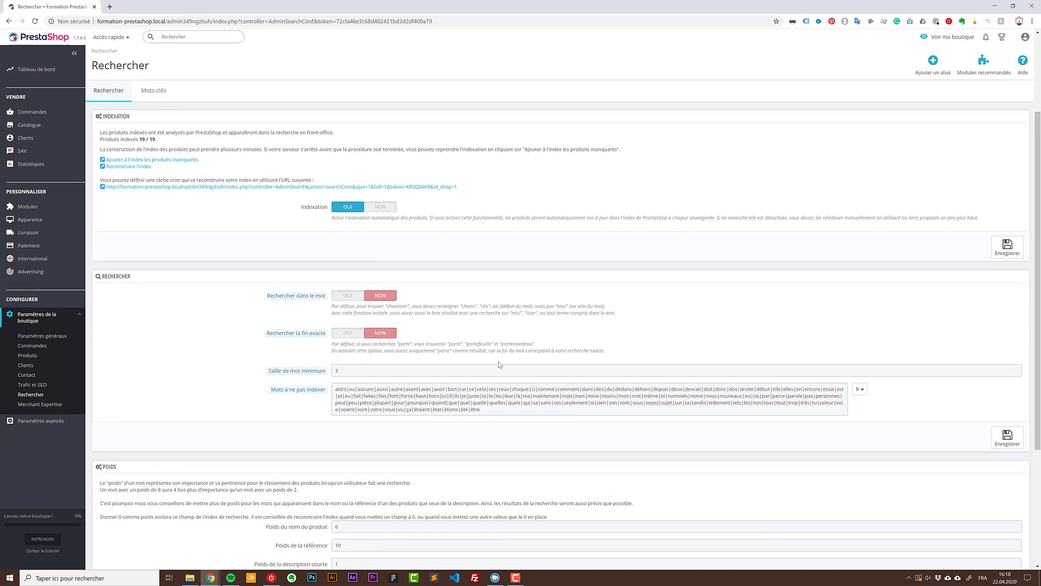
Step: Review the search weights (Poids) given to each product field, and the keywords page (Mots-clés)
{"action": "scroll", "coordinate": [510, 350], "scroll_direction": "down", "scroll_amount": 3}
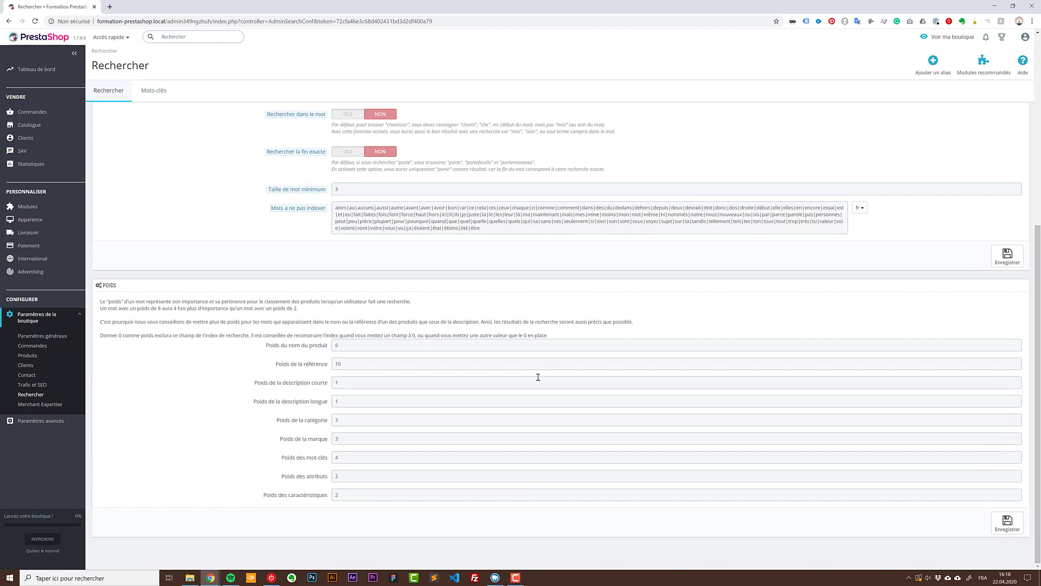
{"action": "left_click", "coordinate": [424, 342]}
{"action": "left_click", "coordinate": [352, 384]}
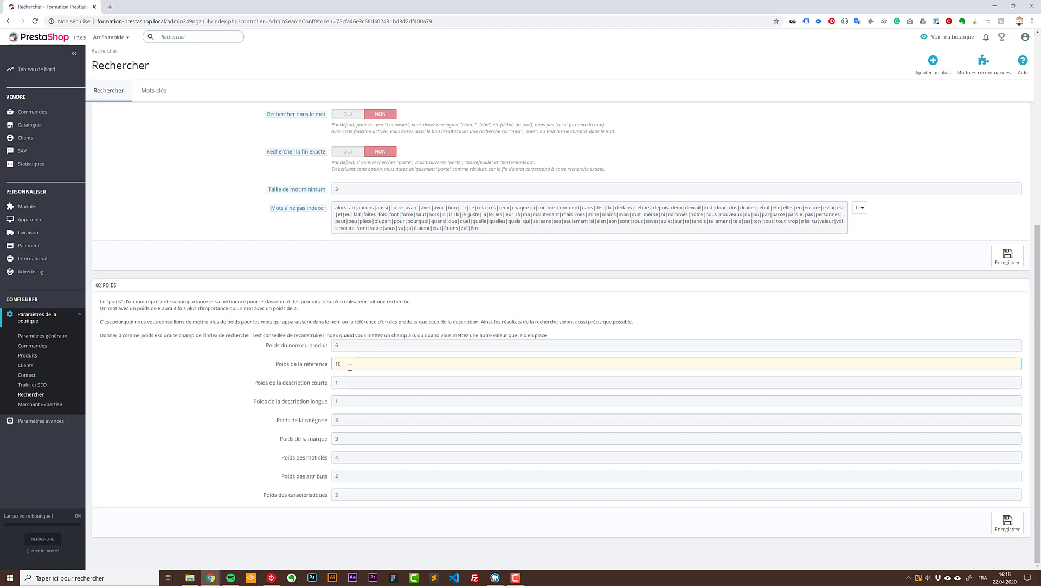
{"action": "left_click", "coordinate": [157, 90]}
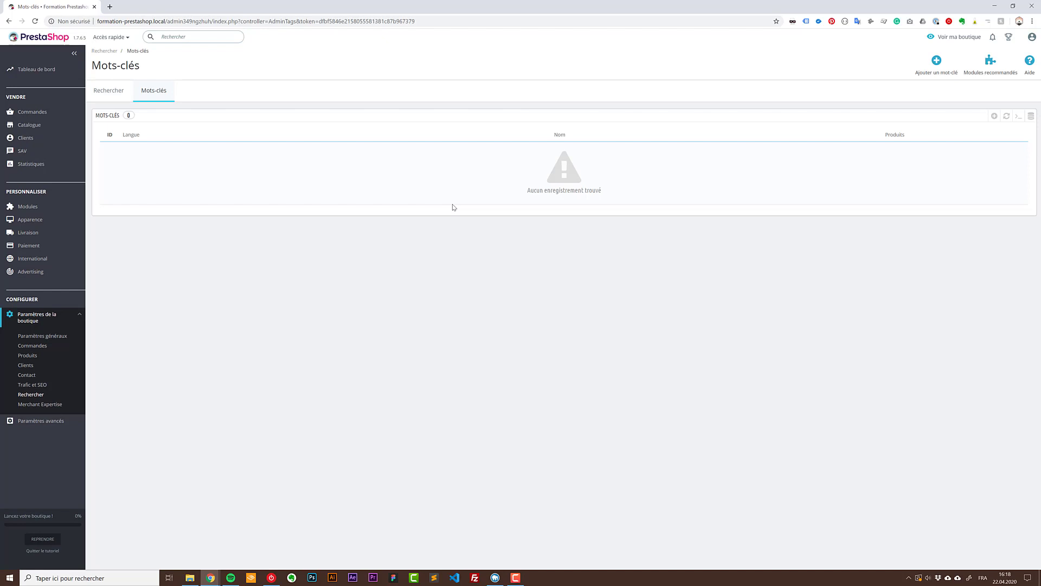
Step: Look over the Merchant Expertise page and the system information page (Informations) of the advanced parameters
{"action": "left_click", "coordinate": [53, 405]}
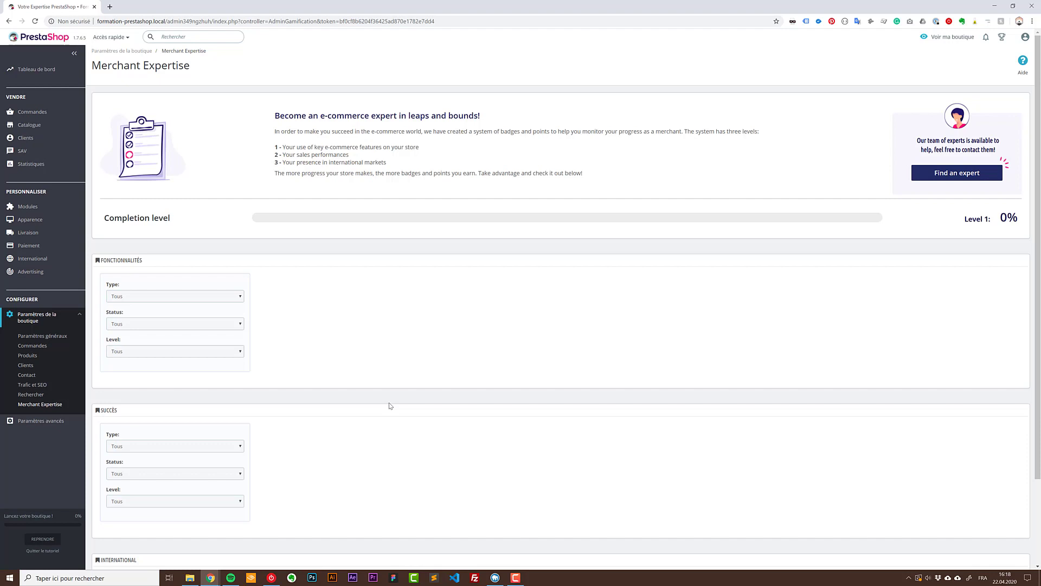
{"action": "mouse_move", "coordinate": [59, 420]}
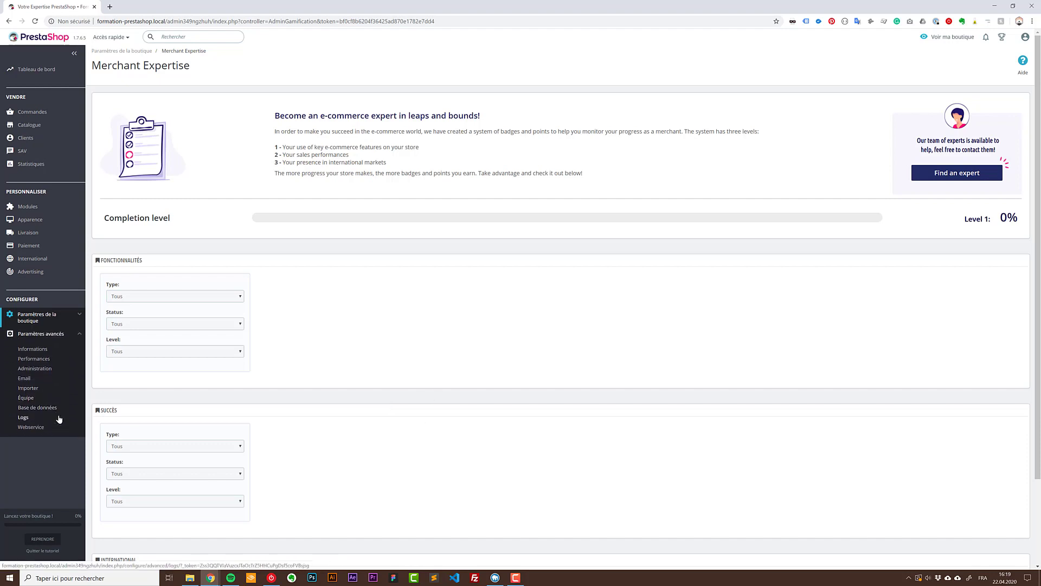
{"action": "left_click", "coordinate": [34, 368]}
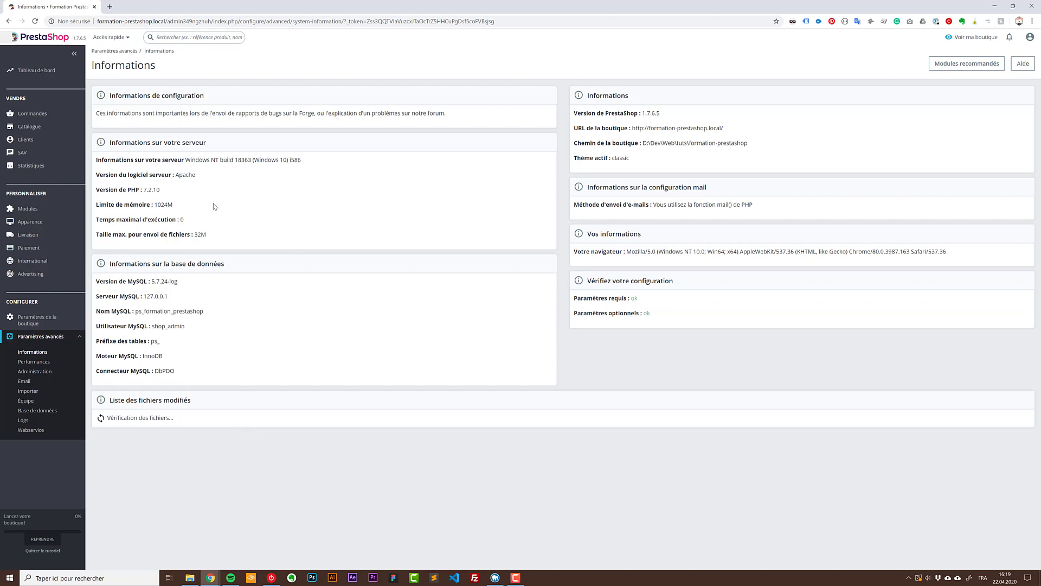
Step: Review the Performances settings for Smarty, debug mode and optional features, and the Administration settings
{"action": "left_click", "coordinate": [38, 361]}
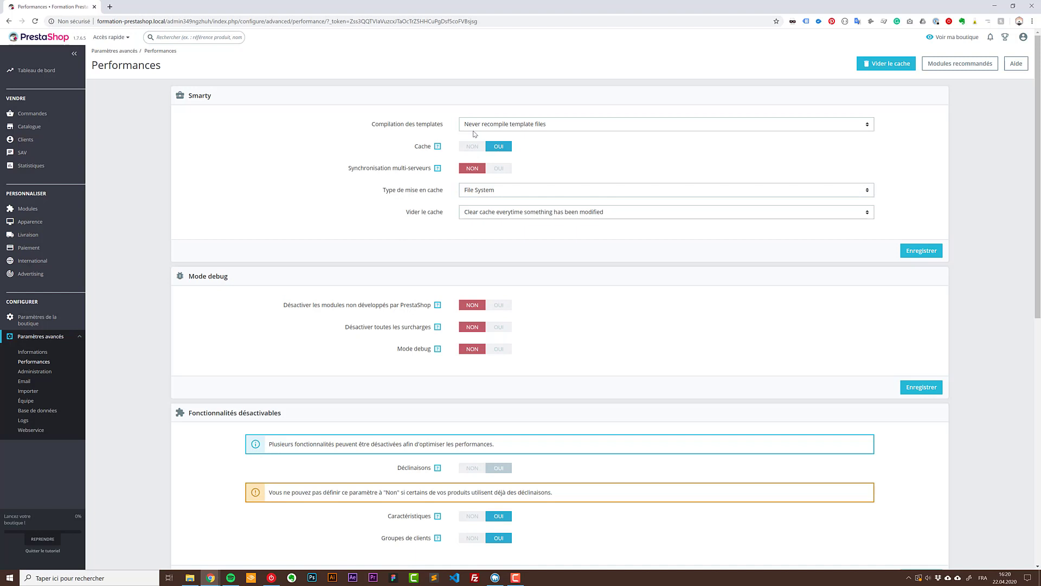
{"action": "scroll", "coordinate": [583, 260], "scroll_direction": "down", "scroll_amount": 1}
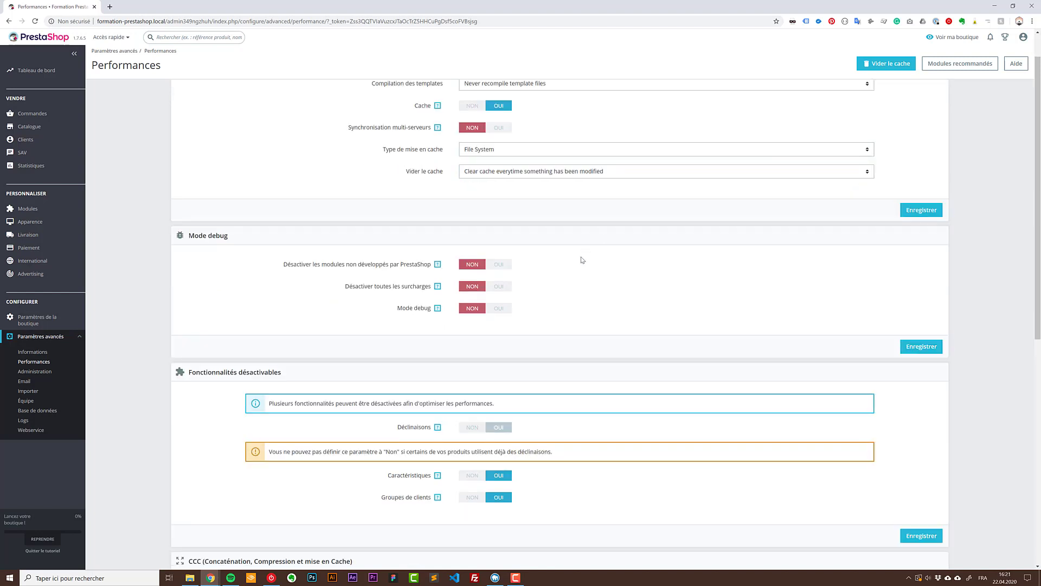
{"action": "scroll", "coordinate": [581, 260], "scroll_direction": "down", "scroll_amount": 1}
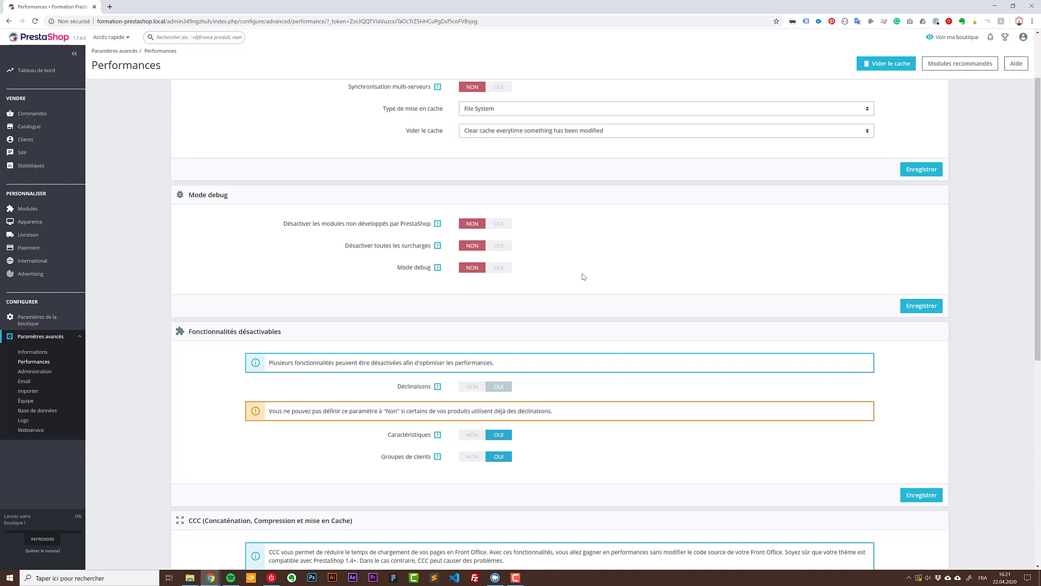
{"action": "left_click", "coordinate": [46, 373]}
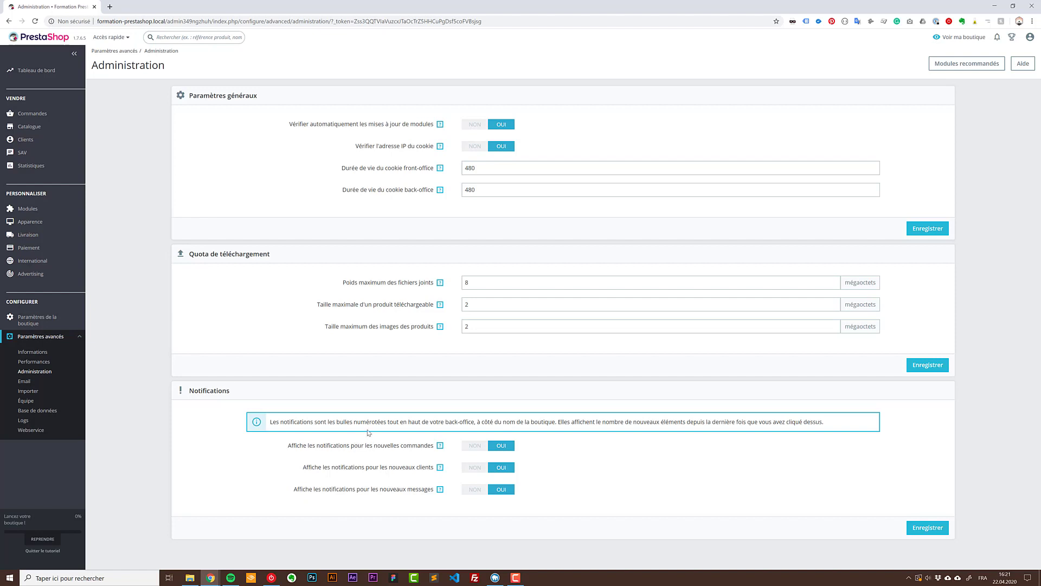
Step: Review the Email settings with the e-mail log and test section, and the data import page (Importer)
{"action": "left_click", "coordinate": [25, 382]}
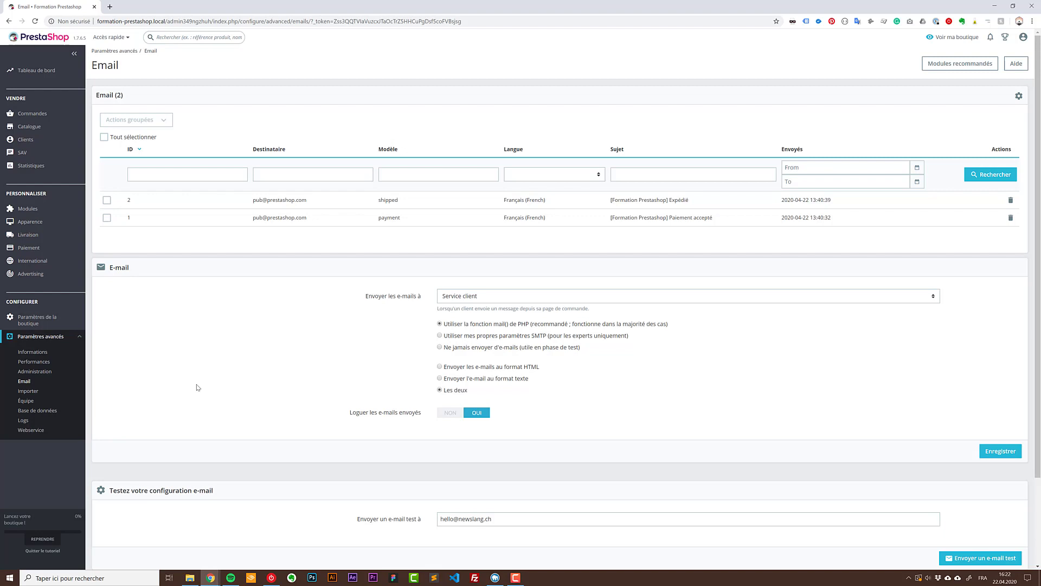
{"action": "scroll", "coordinate": [369, 216], "scroll_direction": "down", "scroll_amount": 3}
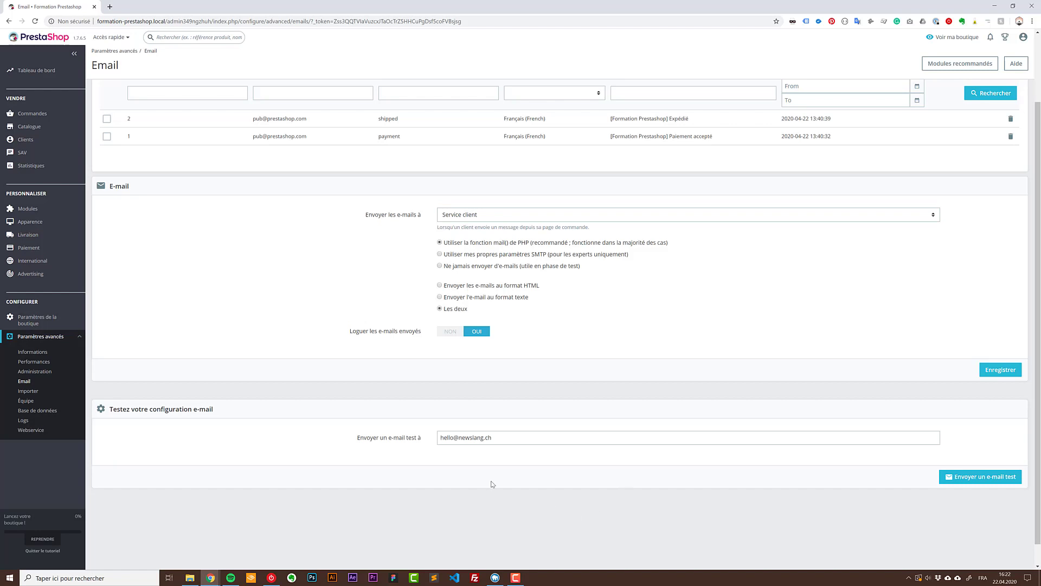
{"action": "left_click", "coordinate": [28, 390]}
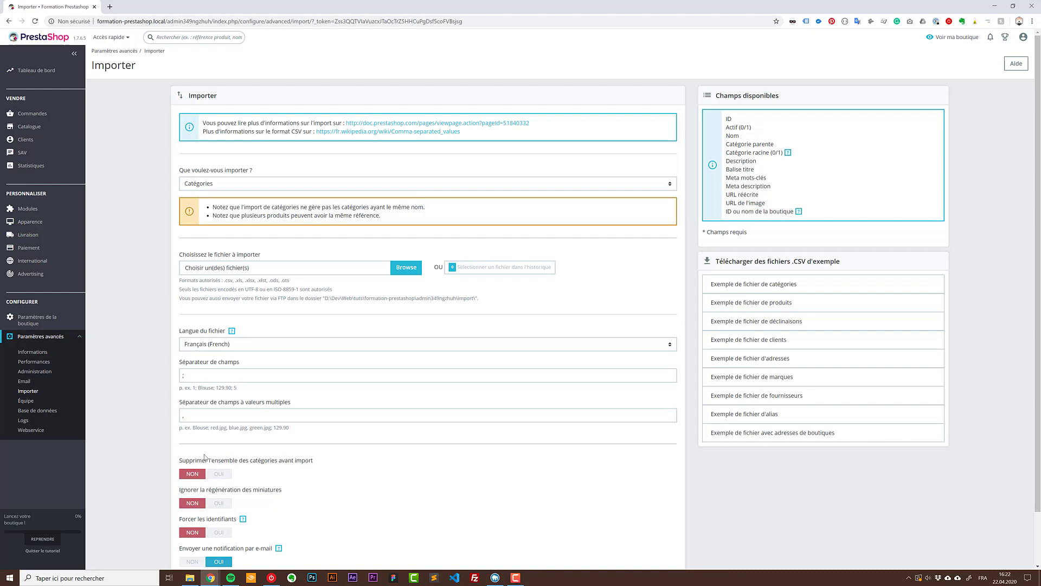
Step: Review the team's employees and profiles (Équipe), and examine the menu and module permissions of the Logisticien profile
{"action": "left_click", "coordinate": [26, 400]}
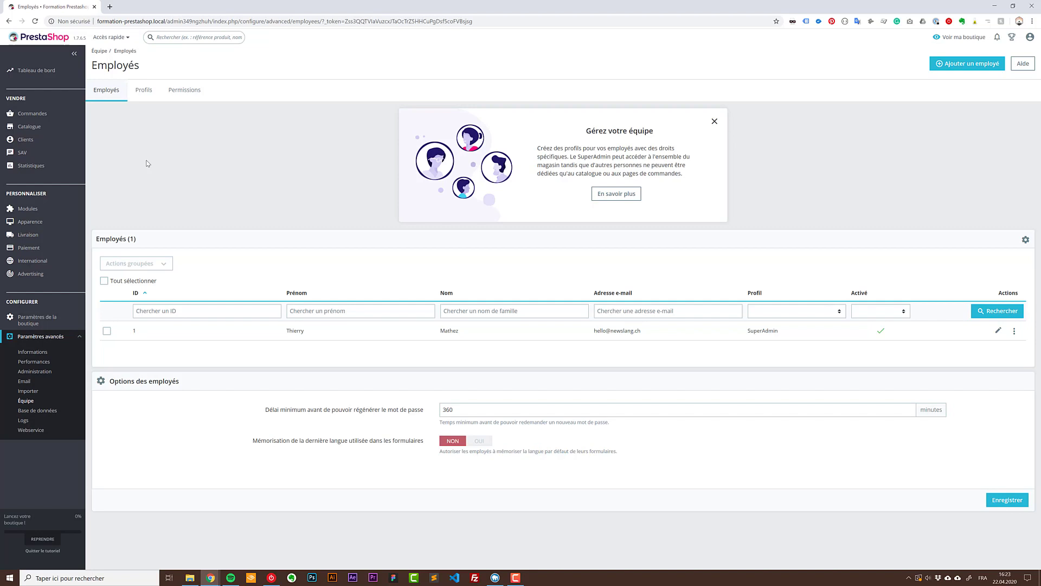
{"action": "left_click", "coordinate": [149, 89]}
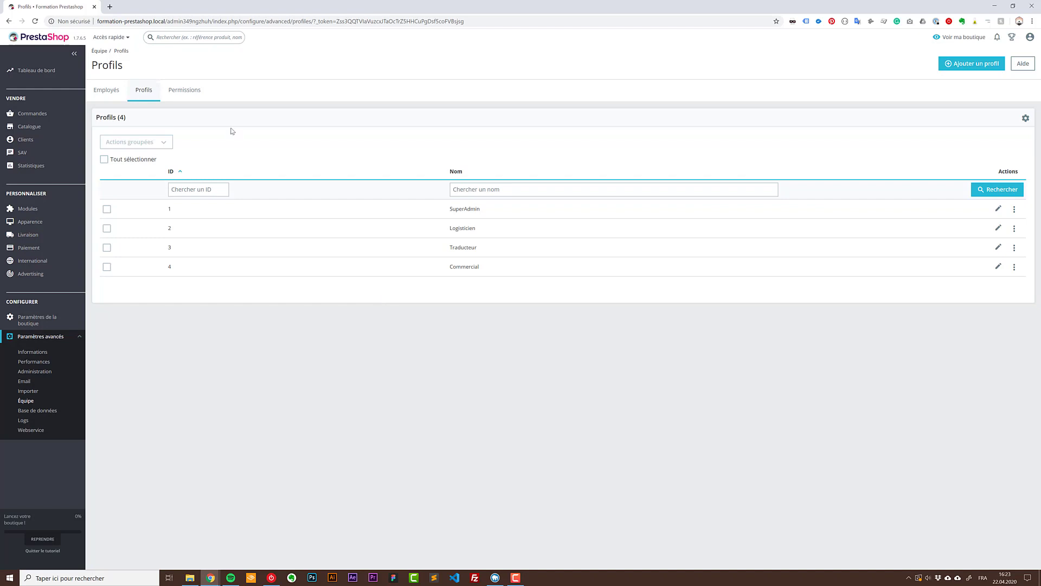
{"action": "left_click", "coordinate": [189, 97]}
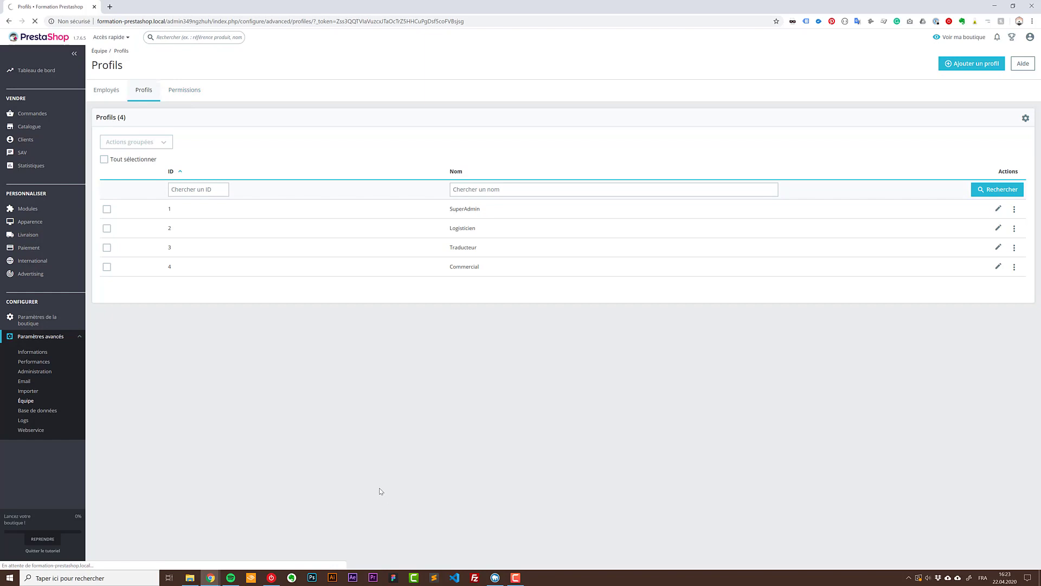
{"action": "left_click", "coordinate": [163, 134]}
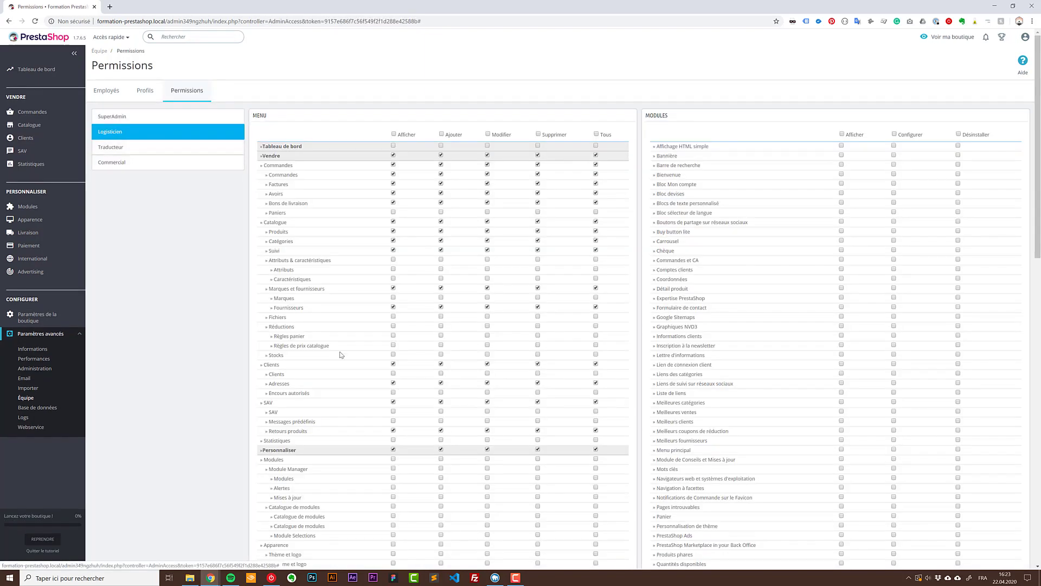
{"action": "scroll", "coordinate": [464, 328], "scroll_direction": "down", "scroll_amount": 5}
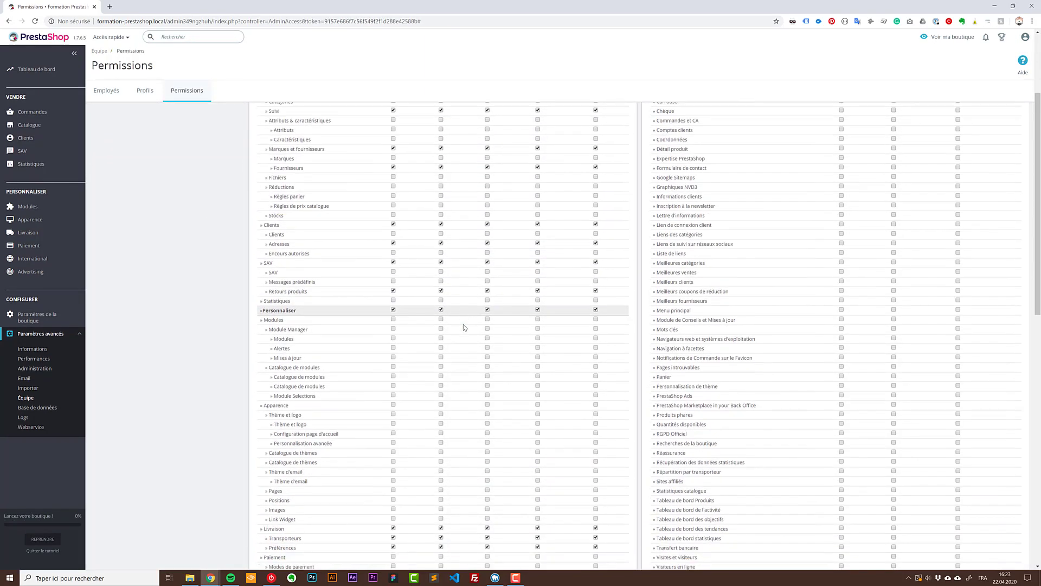
{"action": "scroll", "coordinate": [463, 326], "scroll_direction": "down", "scroll_amount": 8}
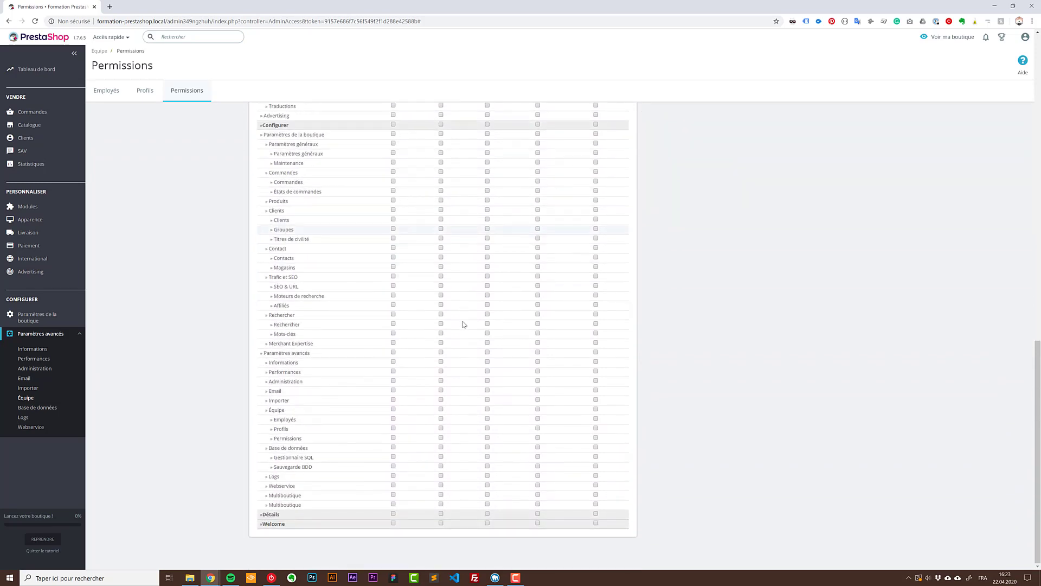
{"action": "scroll", "coordinate": [463, 328], "scroll_direction": "up", "scroll_amount": 15}
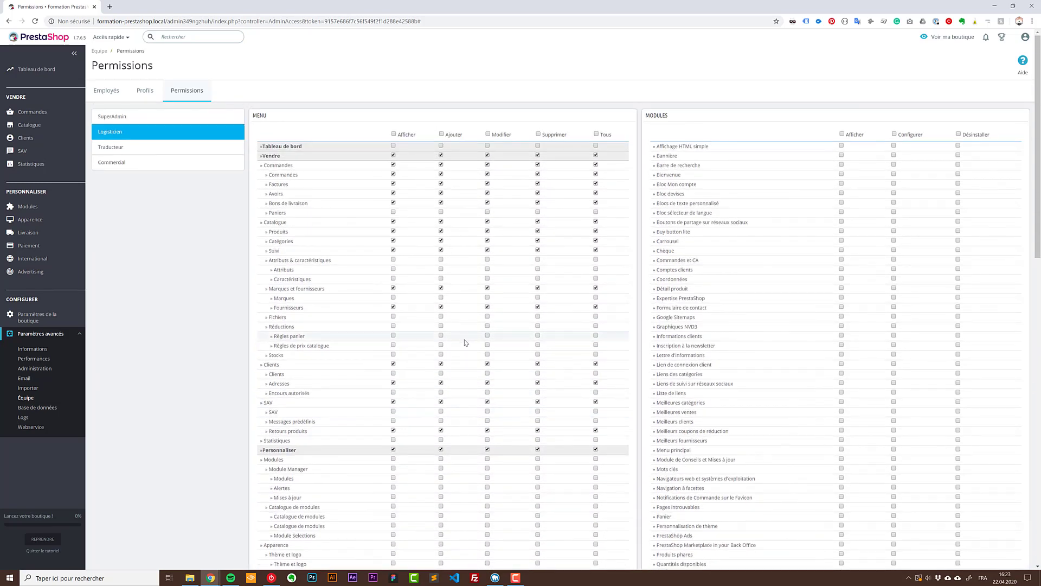
Step: Open a new query form in the SQL manager (Gestionnaire SQL) and display the attributes of the ps_accessory table
{"action": "left_click", "coordinate": [37, 408]}
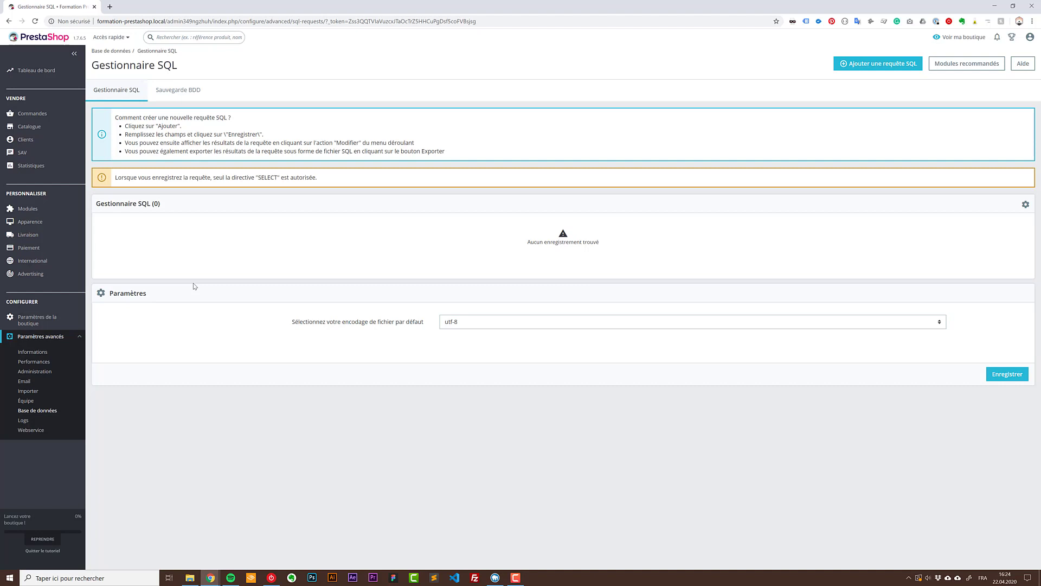
{"action": "left_click", "coordinate": [882, 65]}
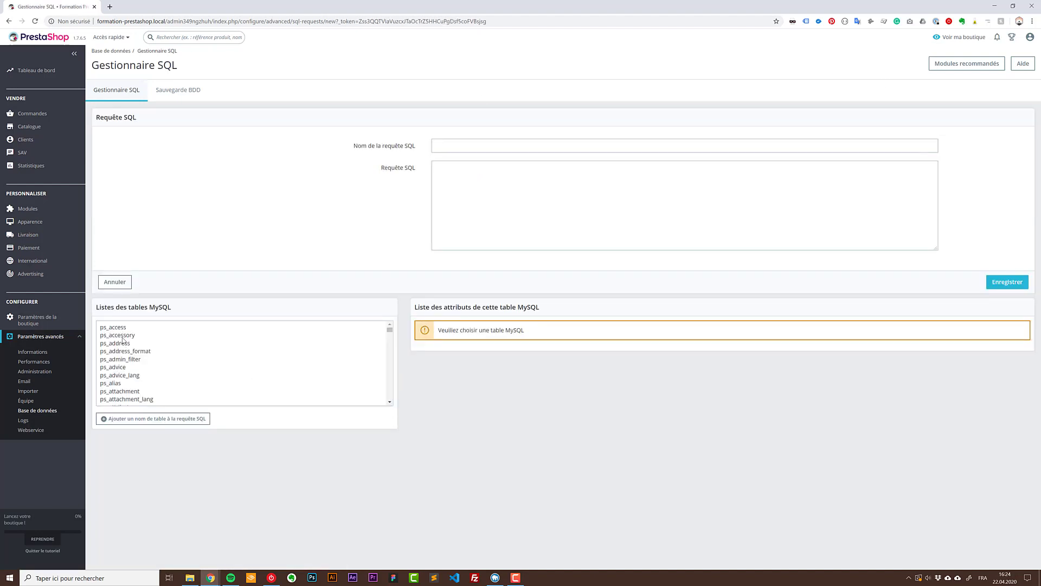
{"action": "left_click", "coordinate": [122, 336]}
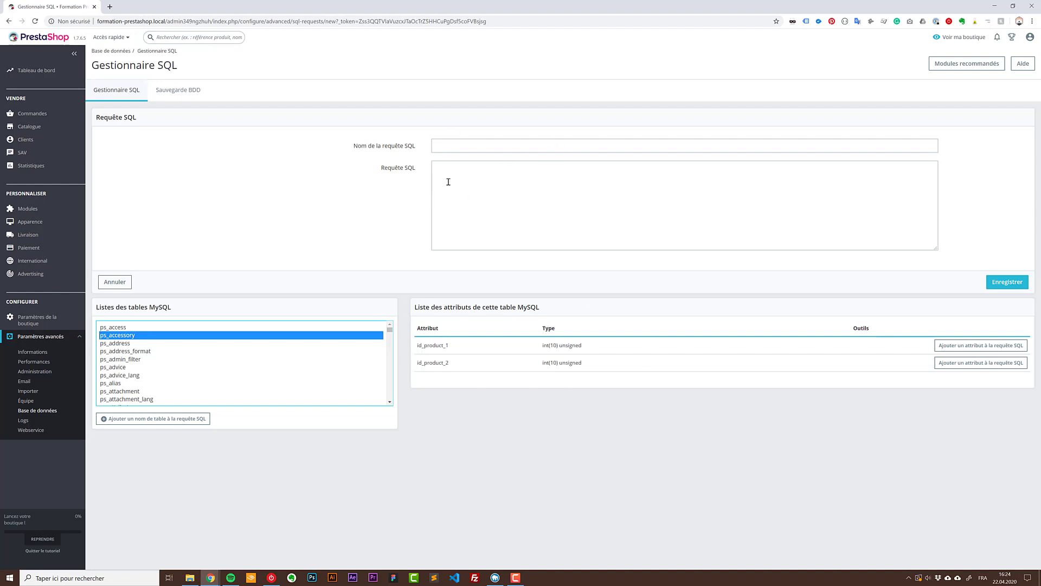
Step: Review the database backup page (Sauvegarde BDD), and the Logs page with its severity levels and e-mail alerts
{"action": "left_click", "coordinate": [135, 96]}
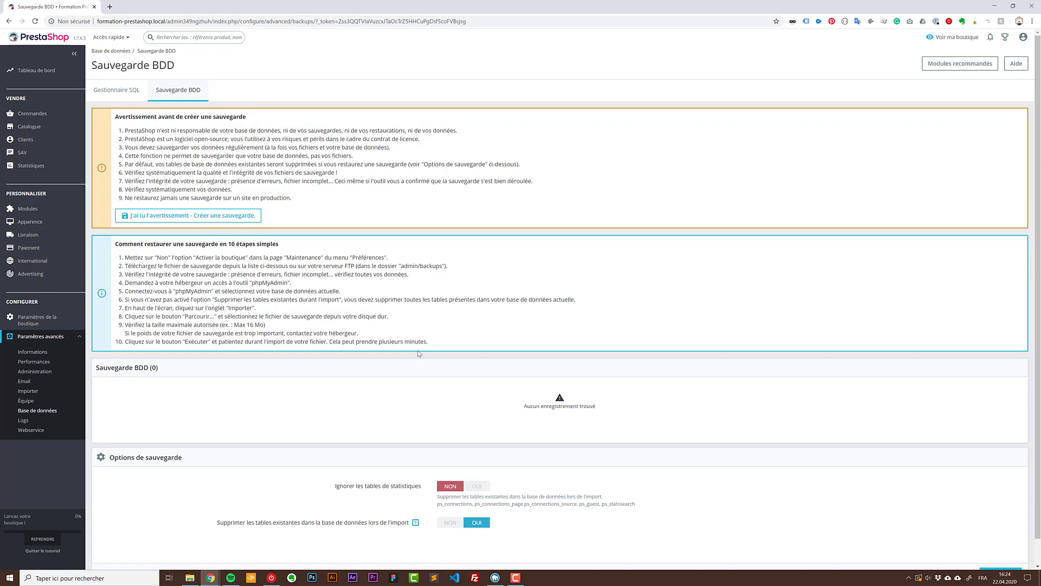
{"action": "left_click", "coordinate": [22, 420]}
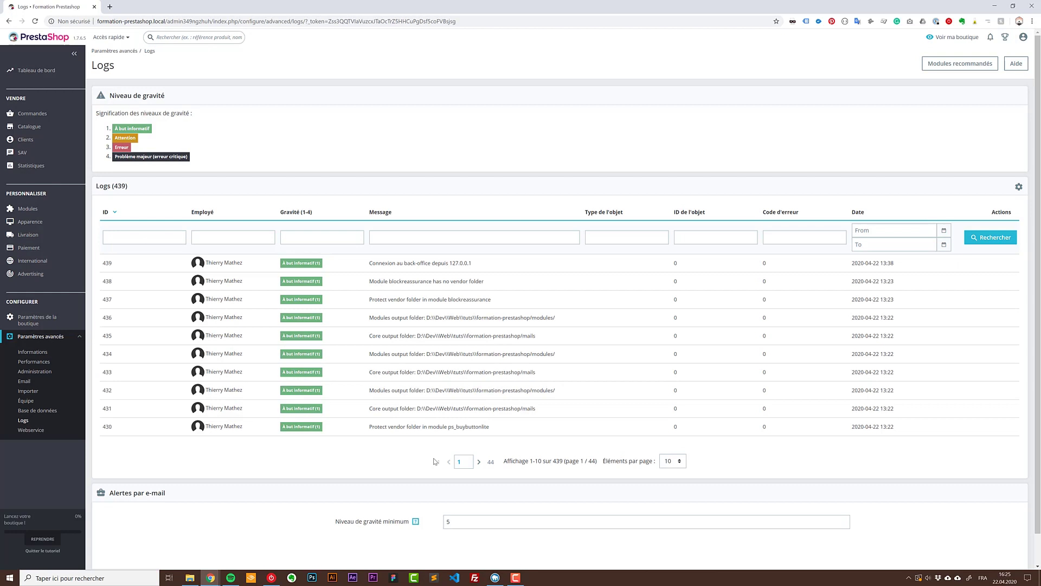
{"action": "scroll", "coordinate": [435, 461], "scroll_direction": "down", "scroll_amount": 1}
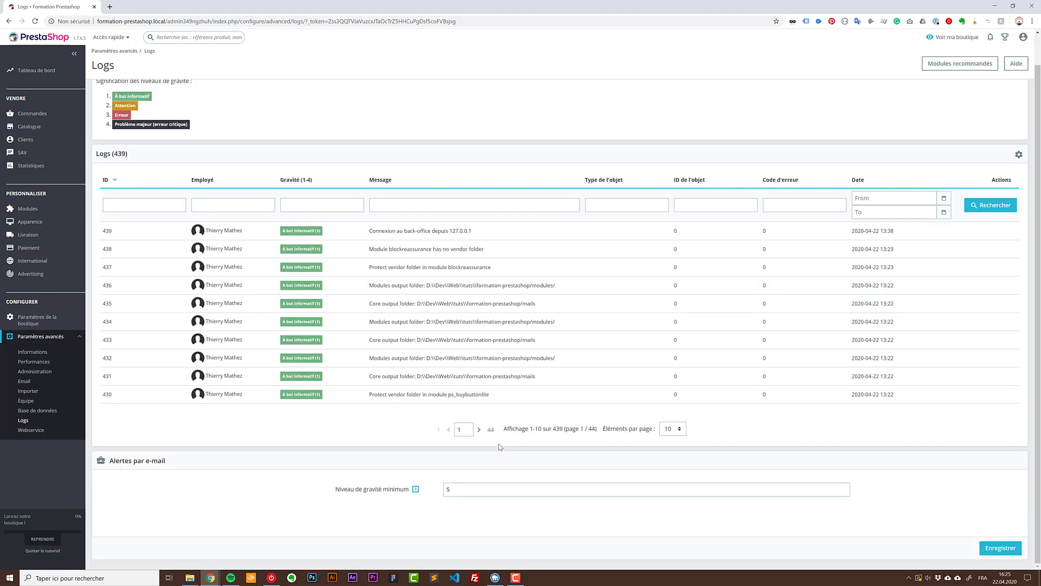
Step: Generate a key in a new web service key form on the Webservice page, and cancel the form
{"action": "left_click", "coordinate": [24, 430]}
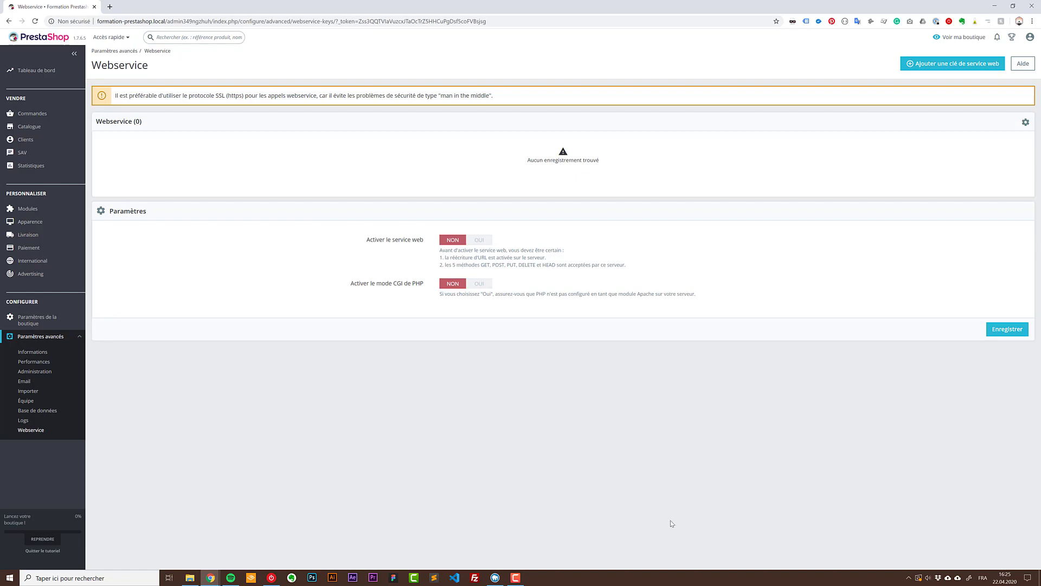
{"action": "left_click", "coordinate": [922, 64]}
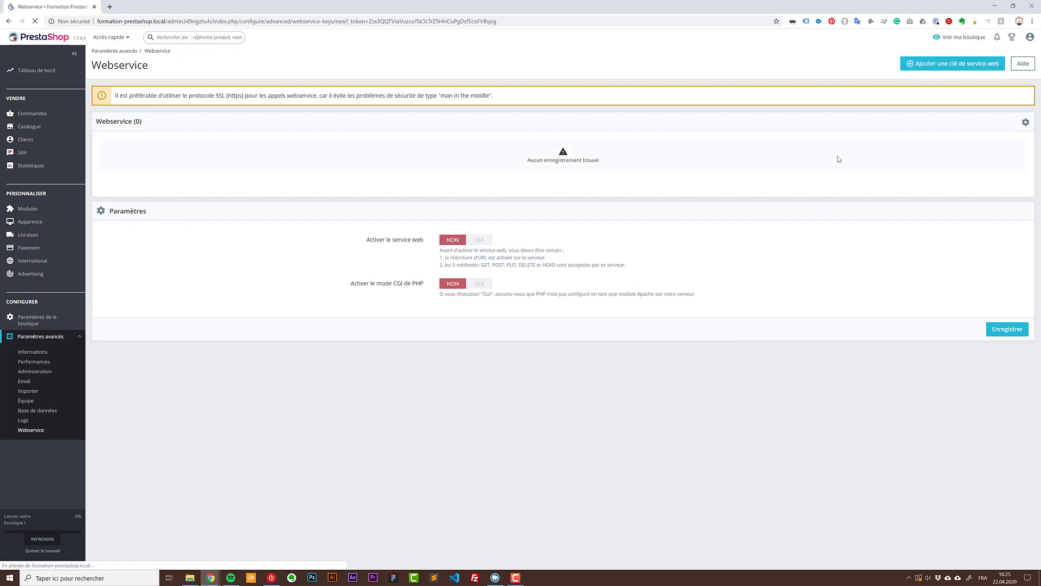
{"action": "left_click", "coordinate": [925, 129]}
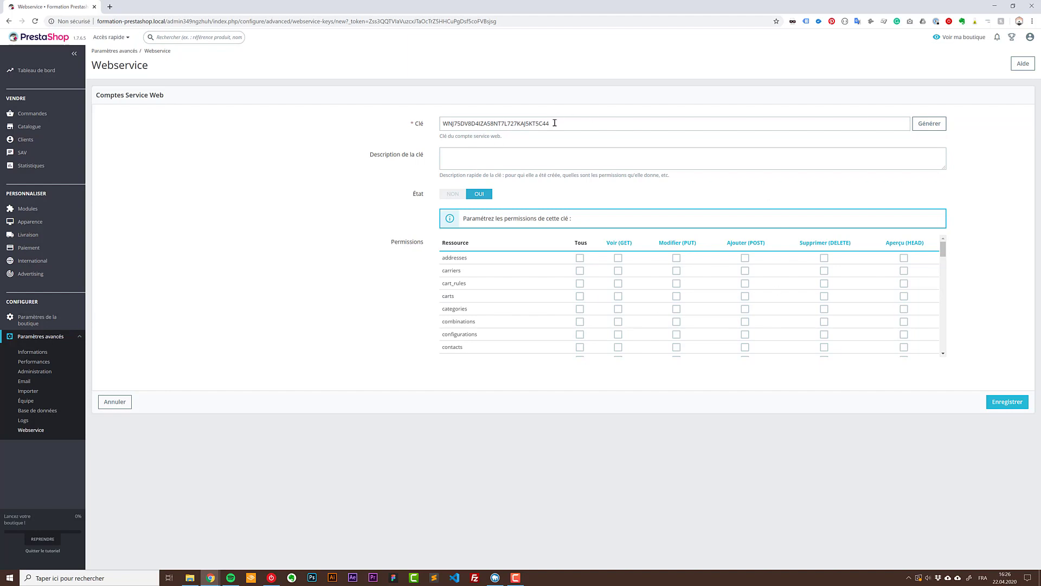
{"action": "left_click", "coordinate": [130, 405]}
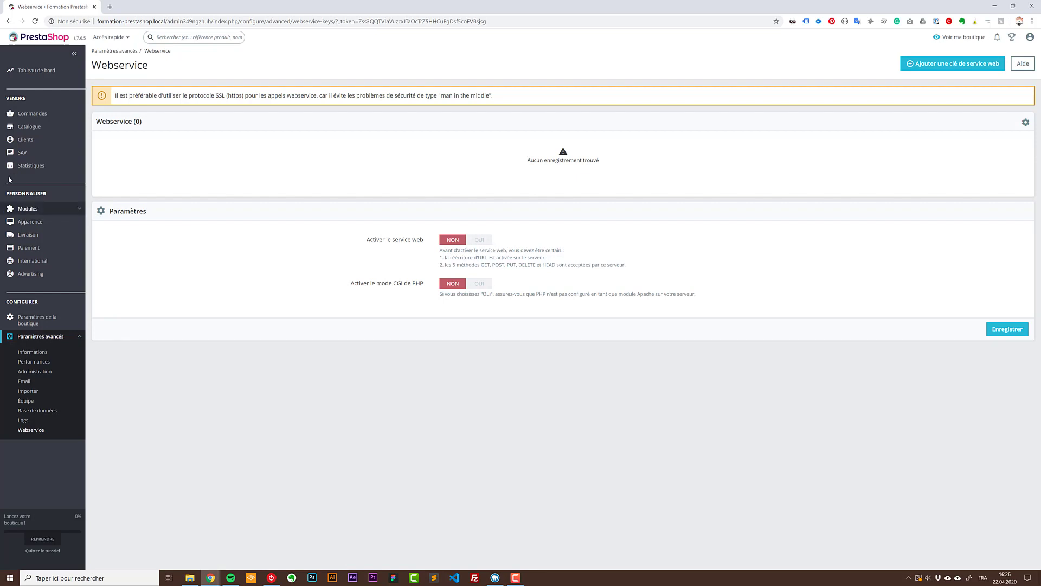
Step: Return to the back office dashboard (Tableau de bord)
{"action": "left_click", "coordinate": [42, 71]}
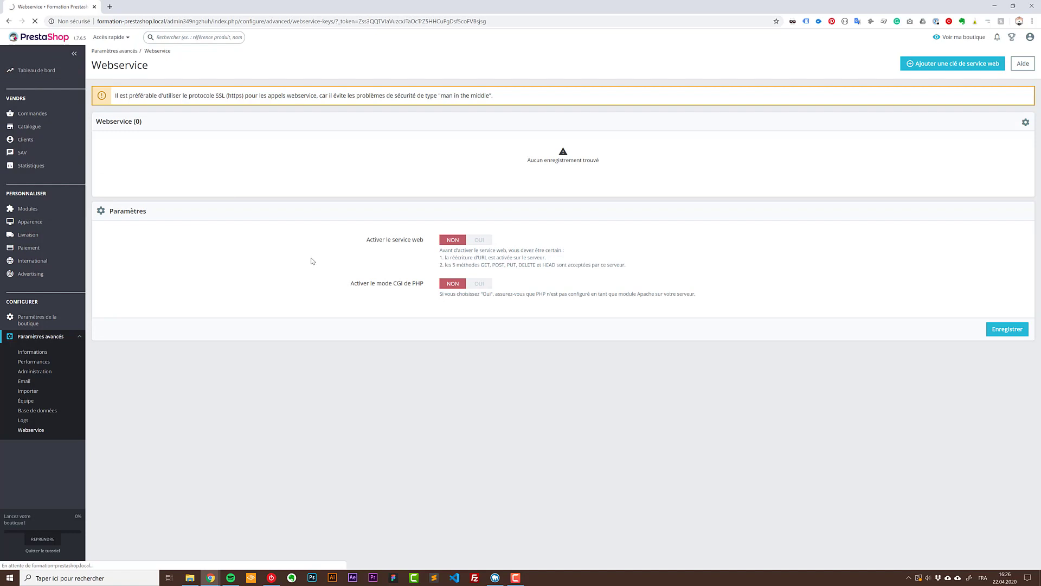